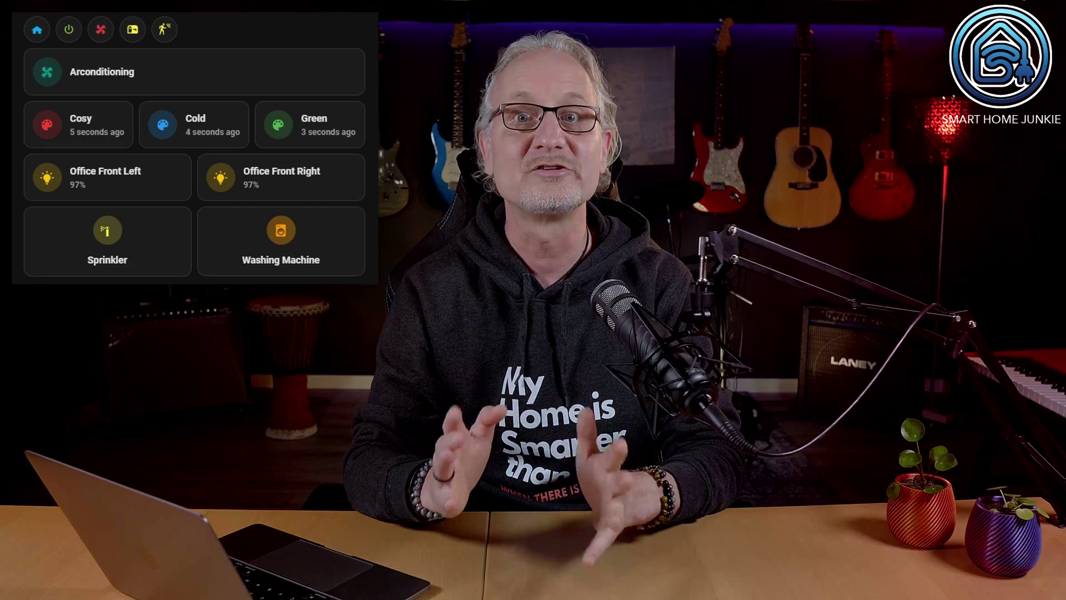
Step: Activate the Cosy, Cold and Green scenes one after another from the dashboard
click(83, 125)
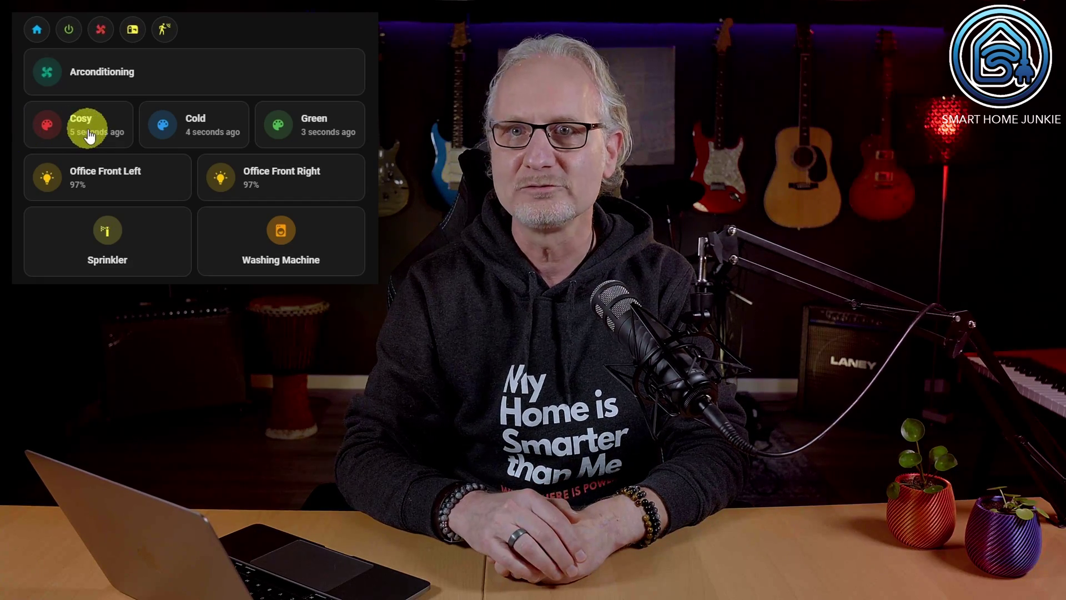
click(224, 126)
click(317, 118)
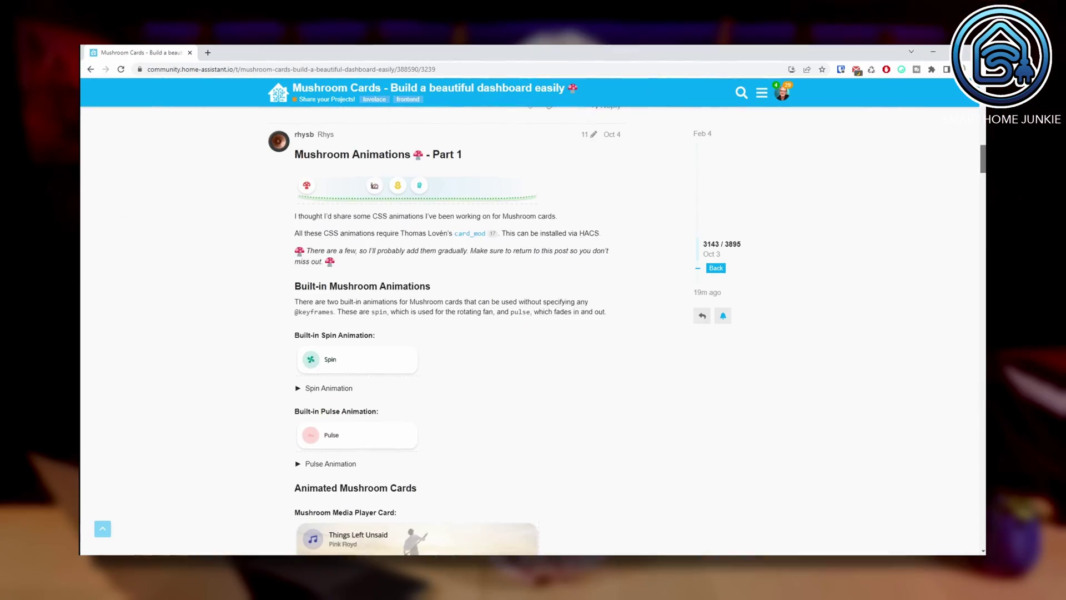
Step: Look through the Mushroom Animations - Part 1 forum post down to the animated card and icon examples
scroll(455, 334, down, 1)
scroll(467, 334, down, 10)
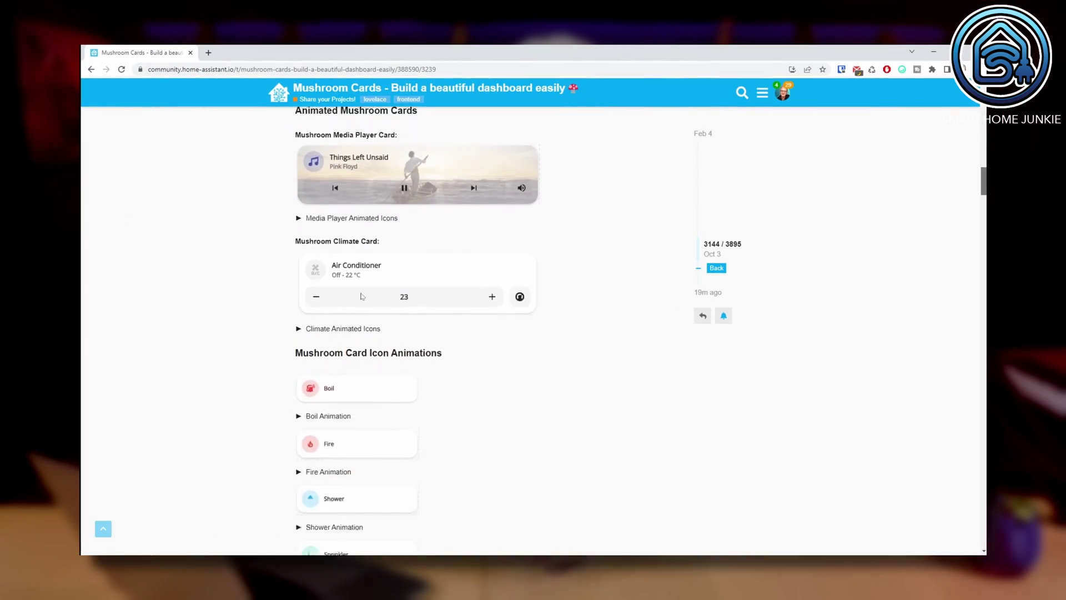
scroll(356, 334, down, 5)
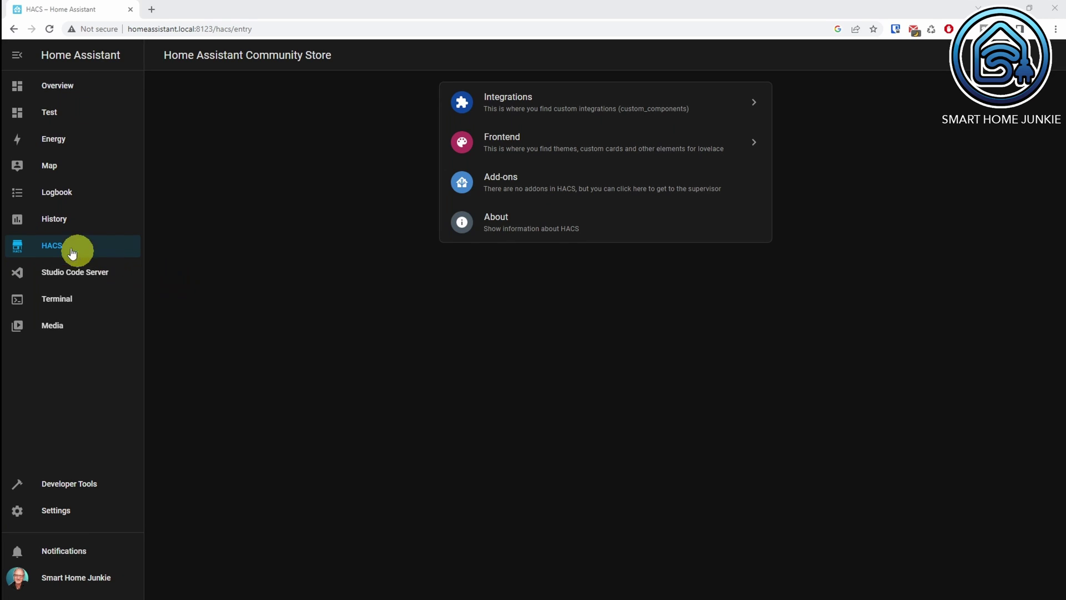
Step: Search the HACS frontend repositories for card-mod and open its repository page
click(49, 247)
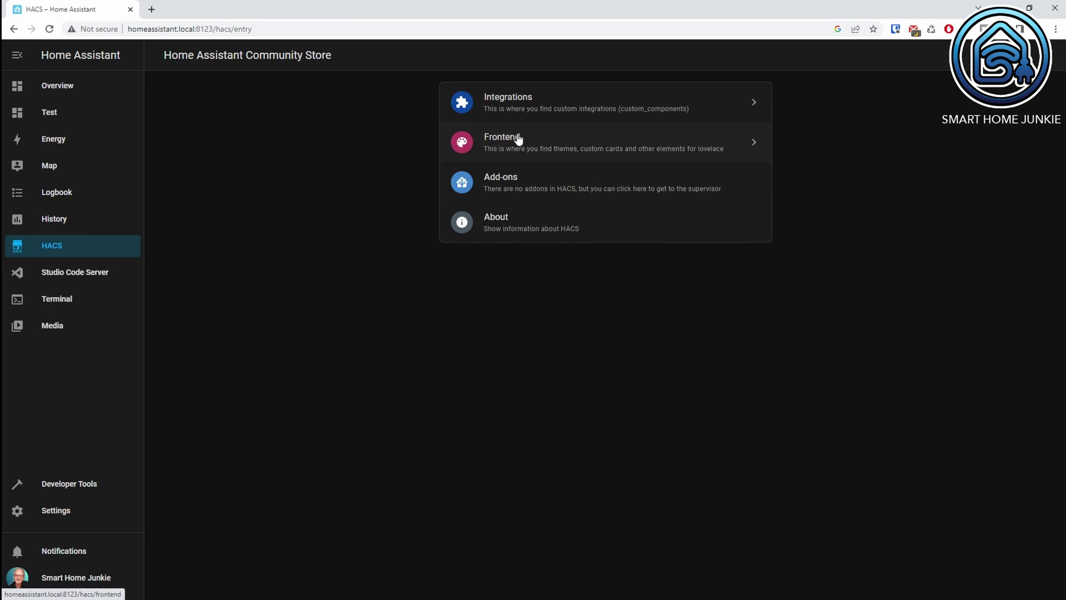
click(511, 139)
click(968, 585)
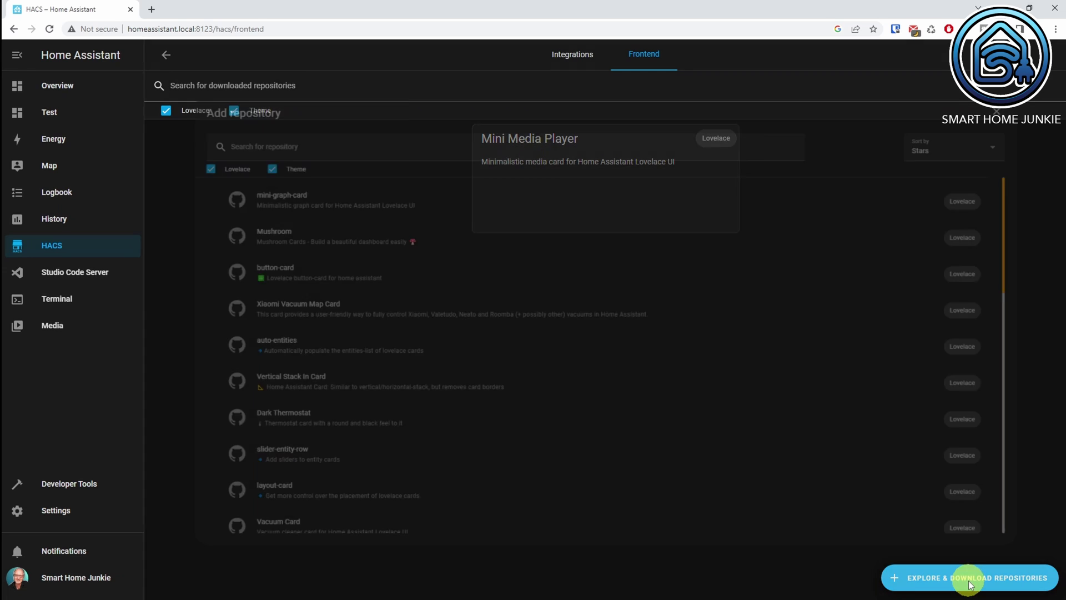
click(316, 131)
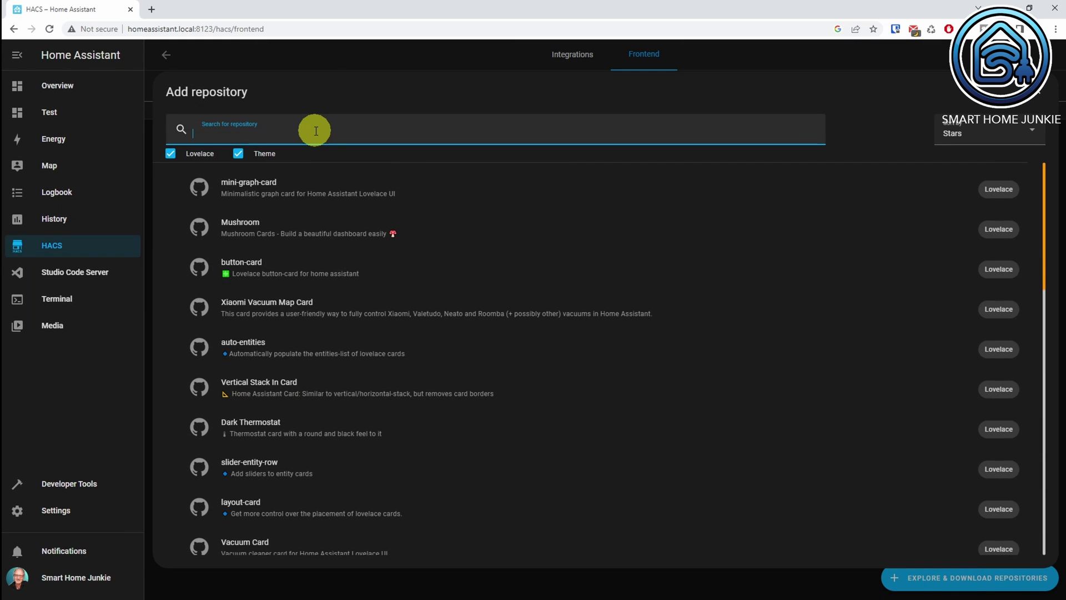
text(card-mod)
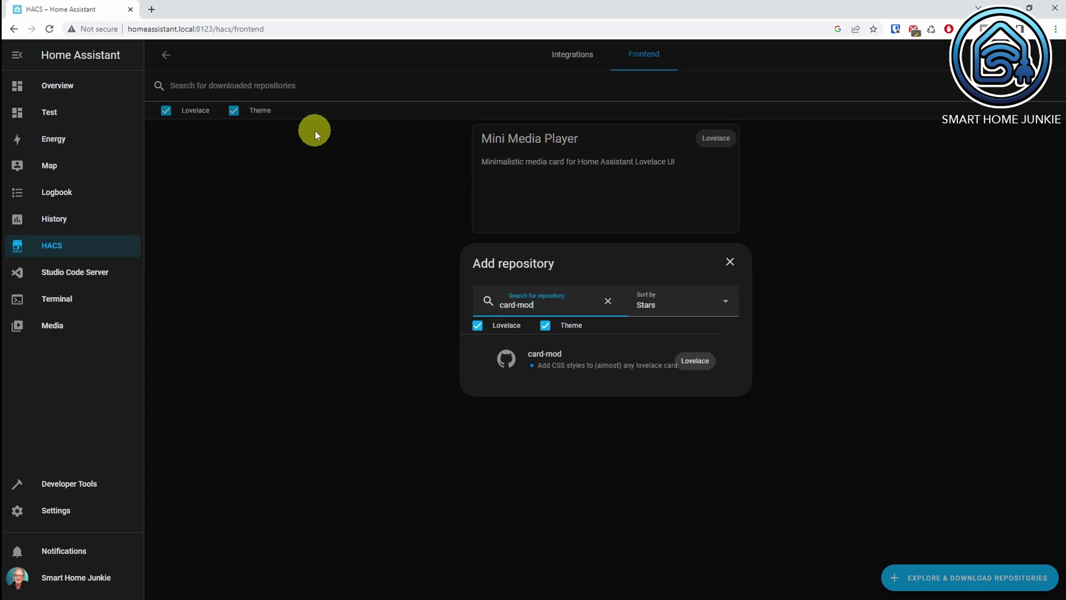
click(606, 363)
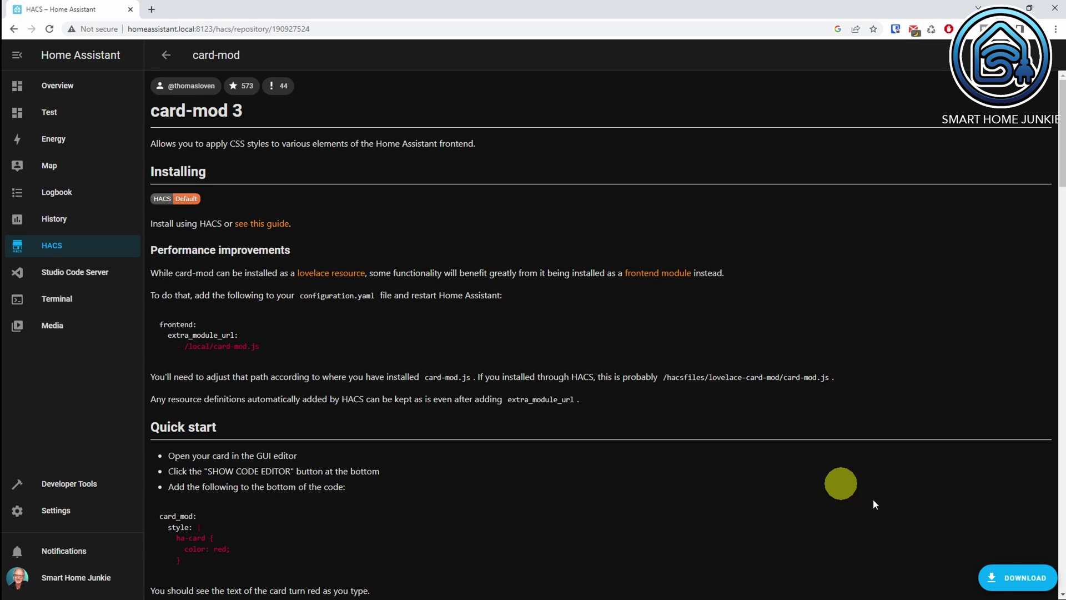
Step: Download card-mod and reload the browser so the updated resources are used
click(1018, 578)
click(741, 396)
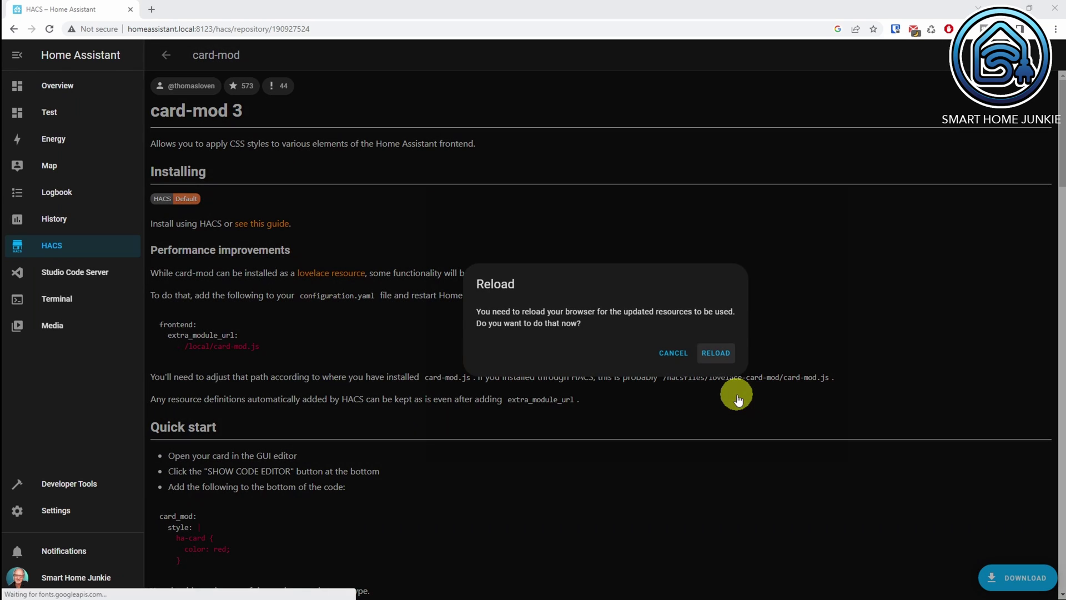
click(714, 353)
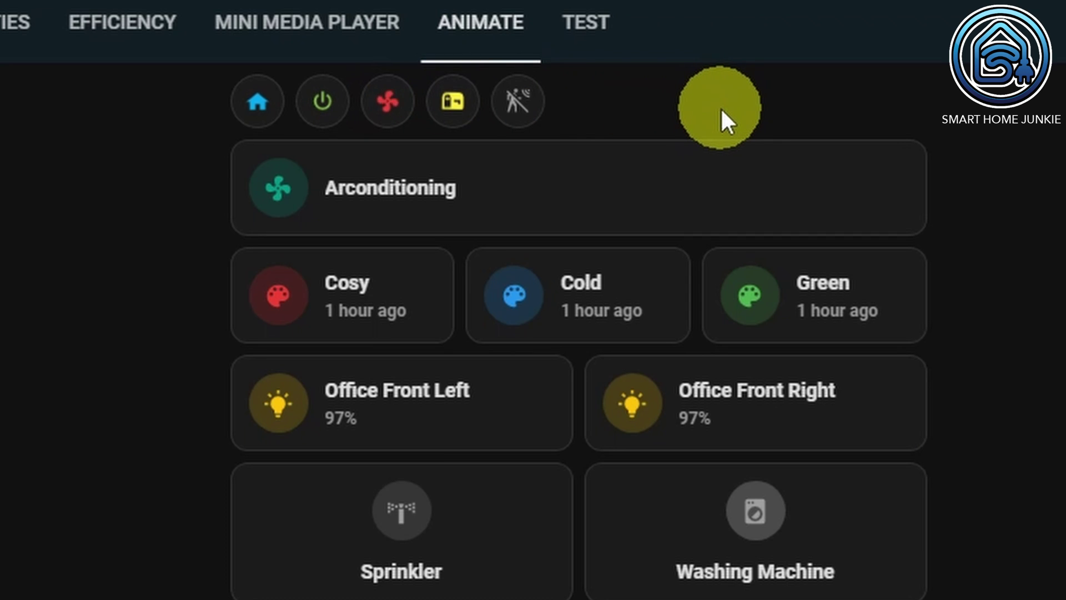
Step: Toggle the motion chip on the Animate view, and open the chips card's configuration as code in dashboard editing mode
click(517, 108)
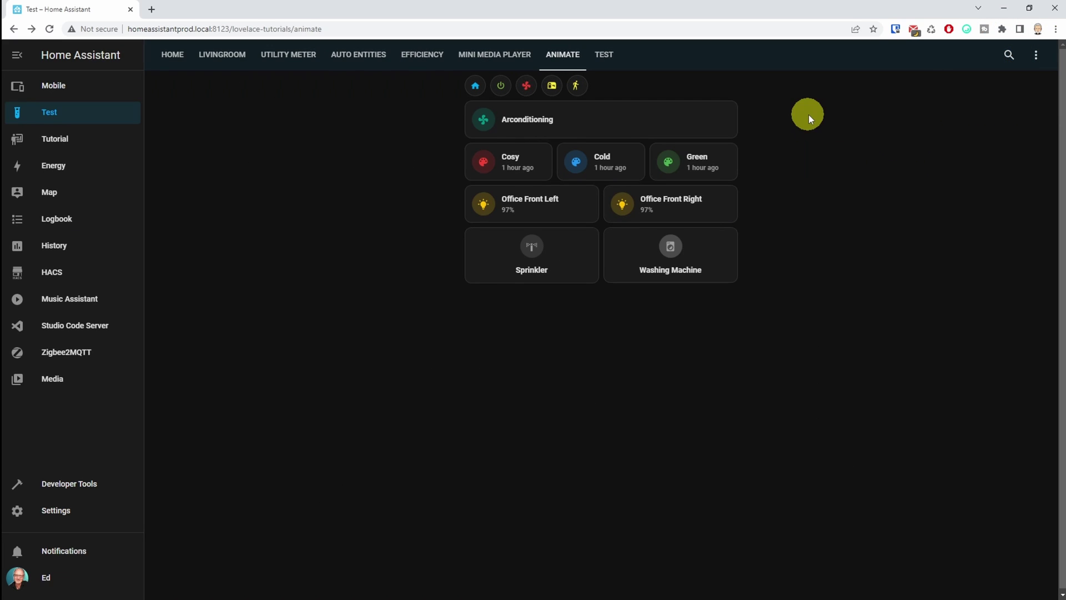
click(1037, 54)
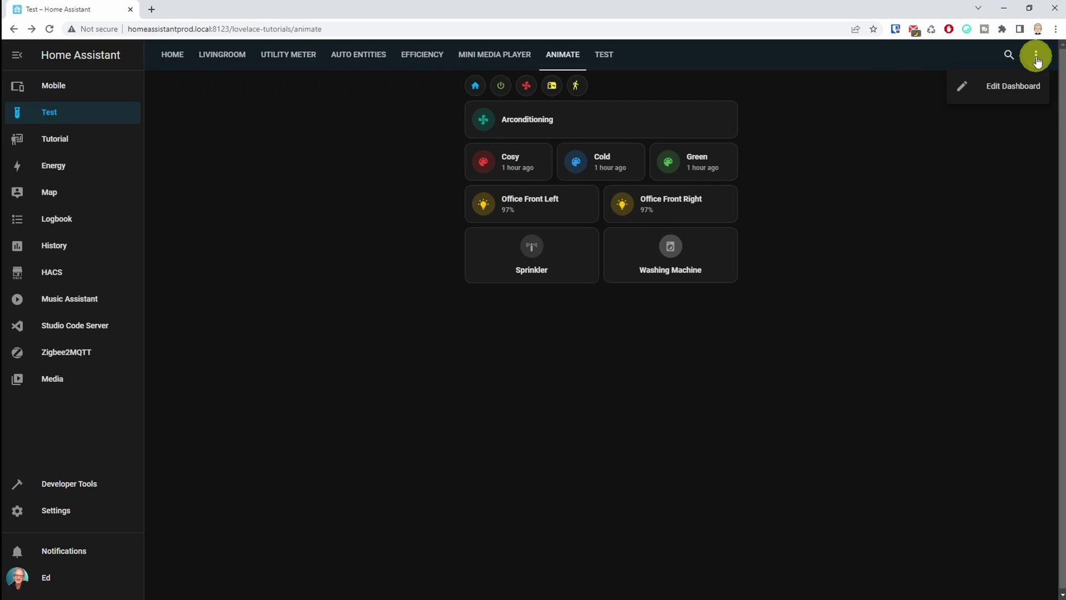
click(1019, 88)
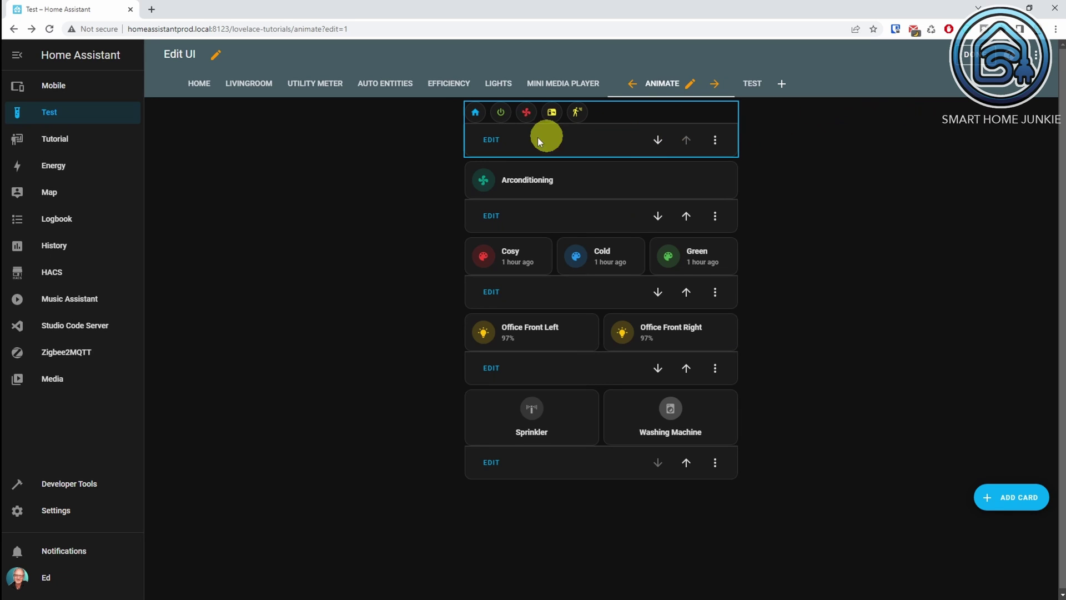
click(492, 140)
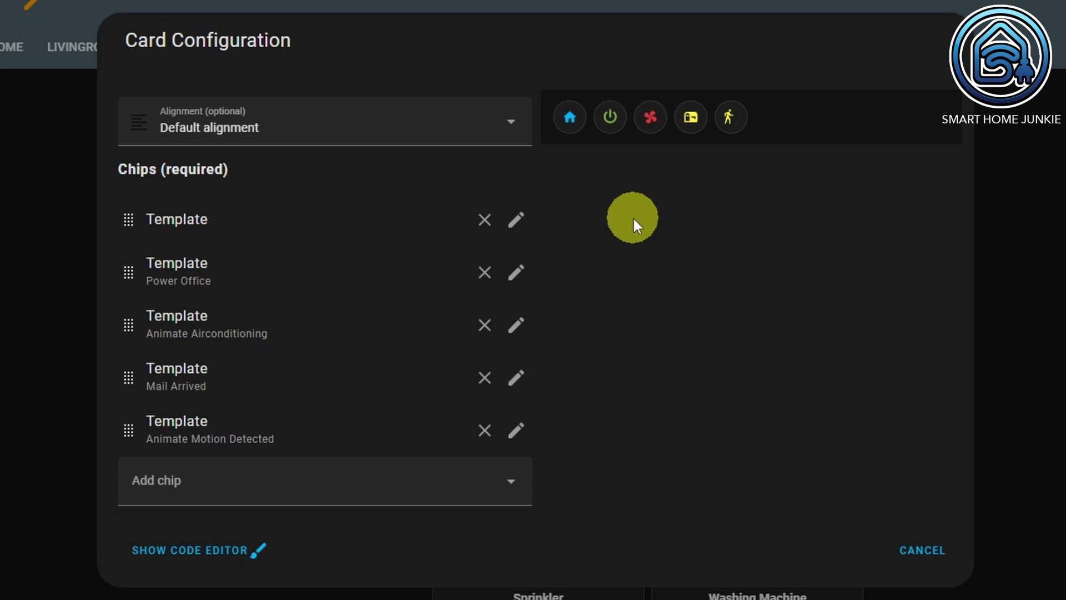
click(217, 550)
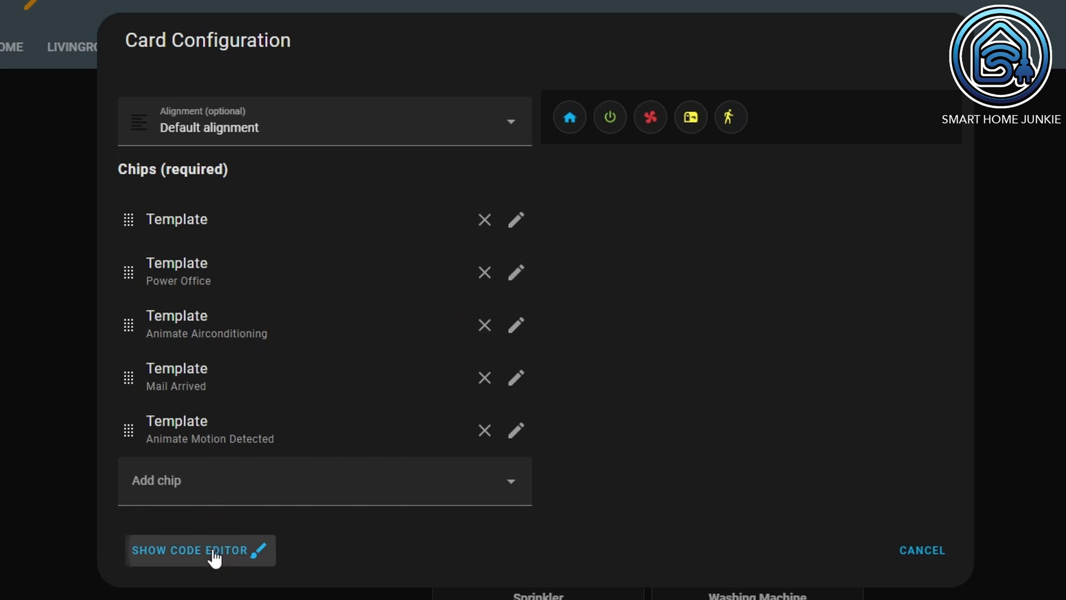
Step: Examine the card_mod style of the first chip, including its full boing animation line
drag(522, 202, 500, 557)
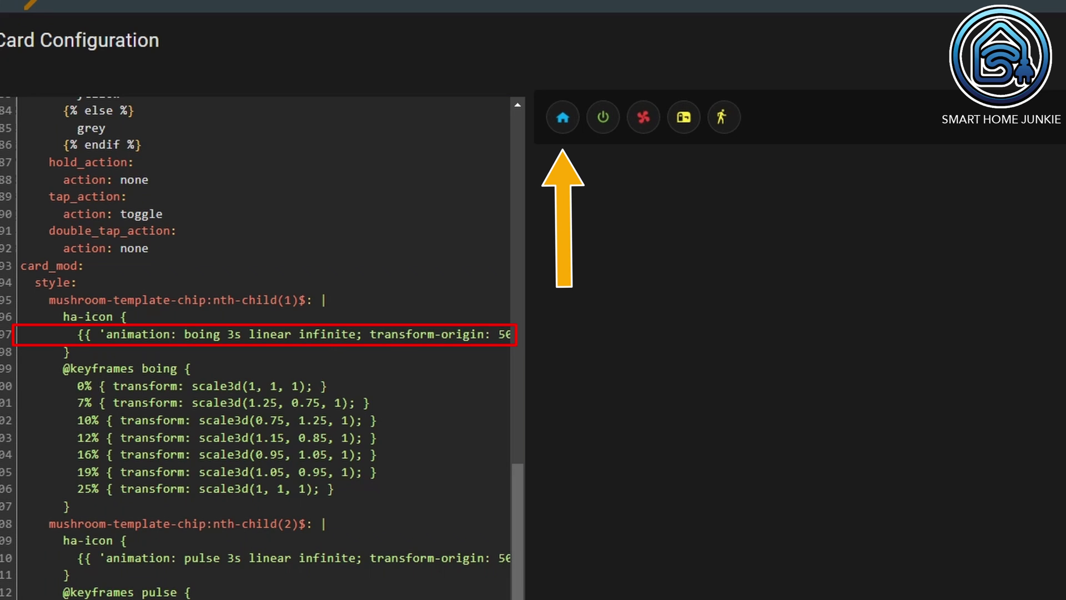
scroll(259, 348, right, 3)
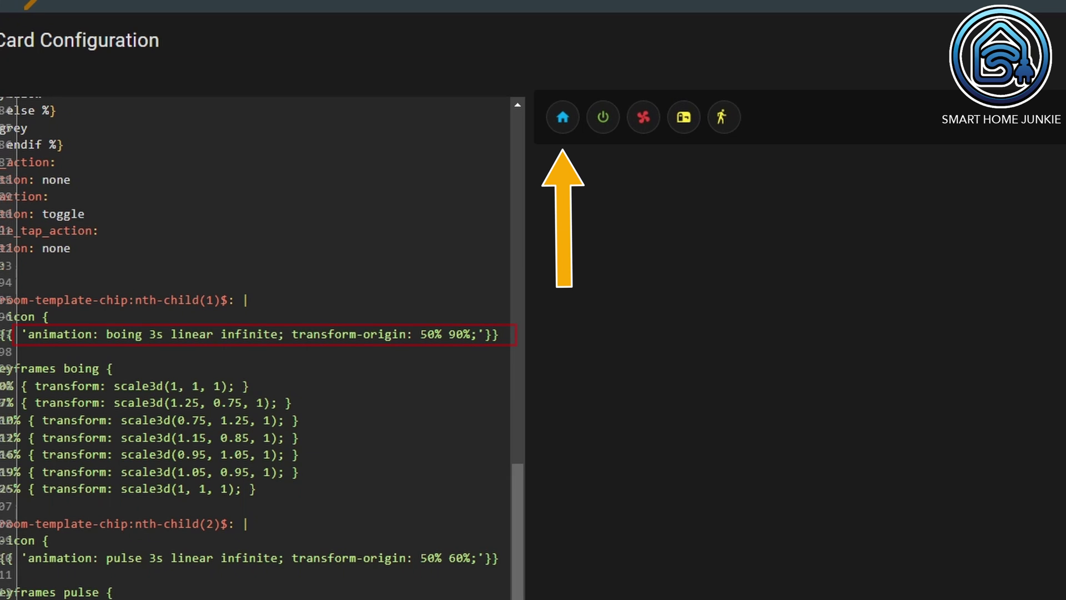
scroll(254, 352, left, 3)
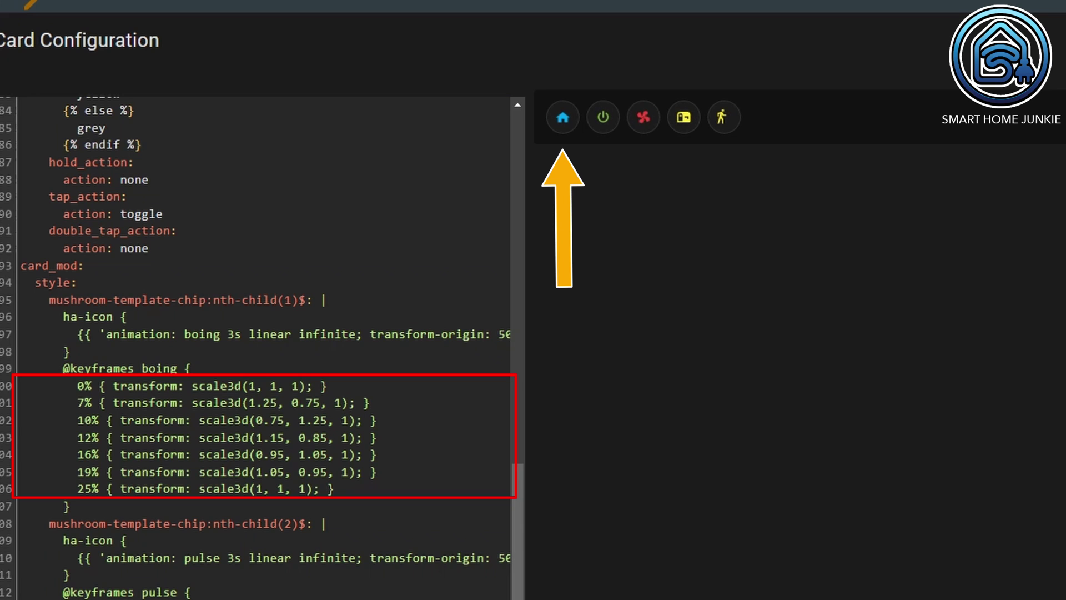
Step: Examine the card_mod style of the second chip, including its full pulse animation line
drag(521, 537, 526, 592)
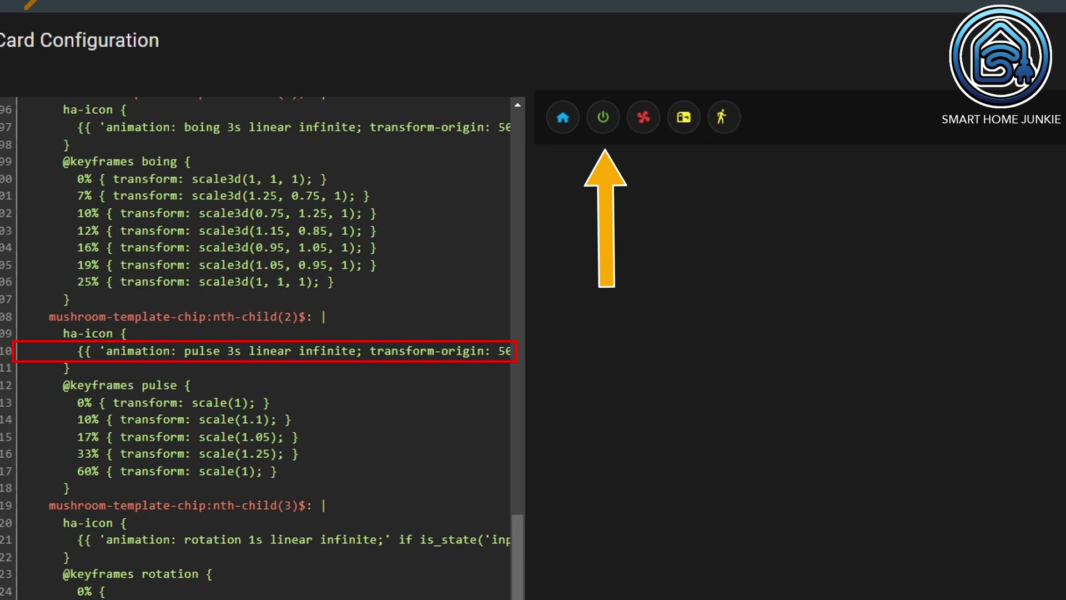
scroll(272, 351, right, 4)
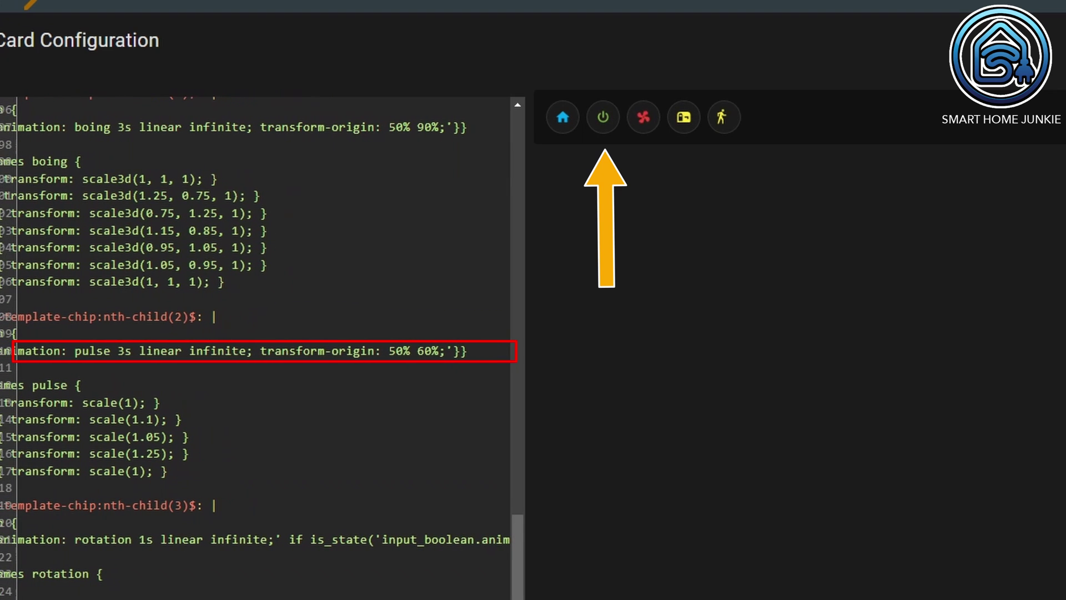
scroll(256, 350, left, 4)
scroll(256, 350, left, 2)
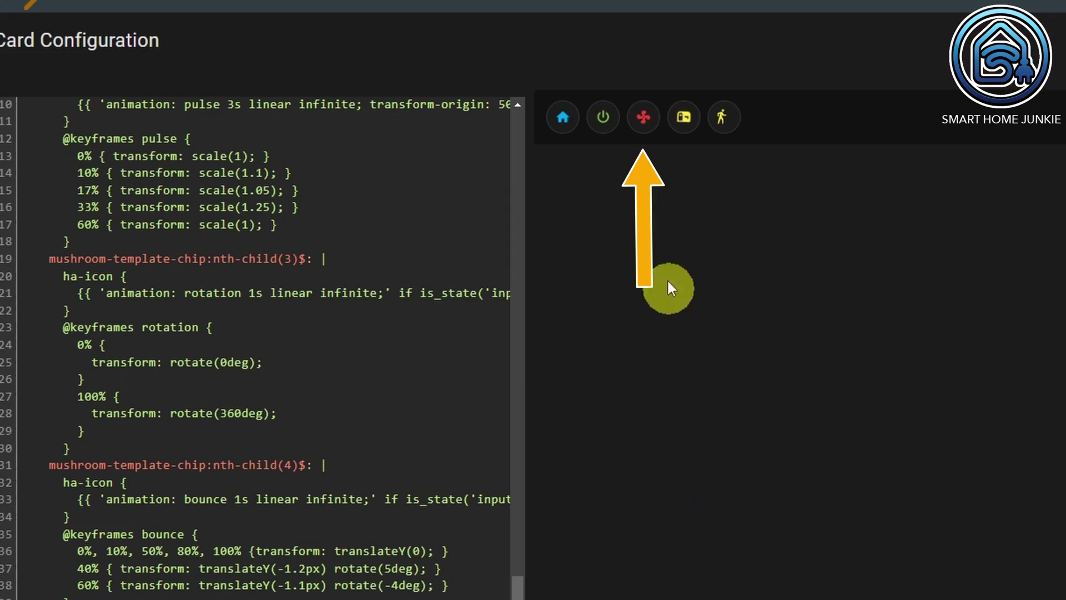
Step: Toggle the fan chip in the preview twice, and examine the third chip's full rotation animation line with its state condition
click(648, 119)
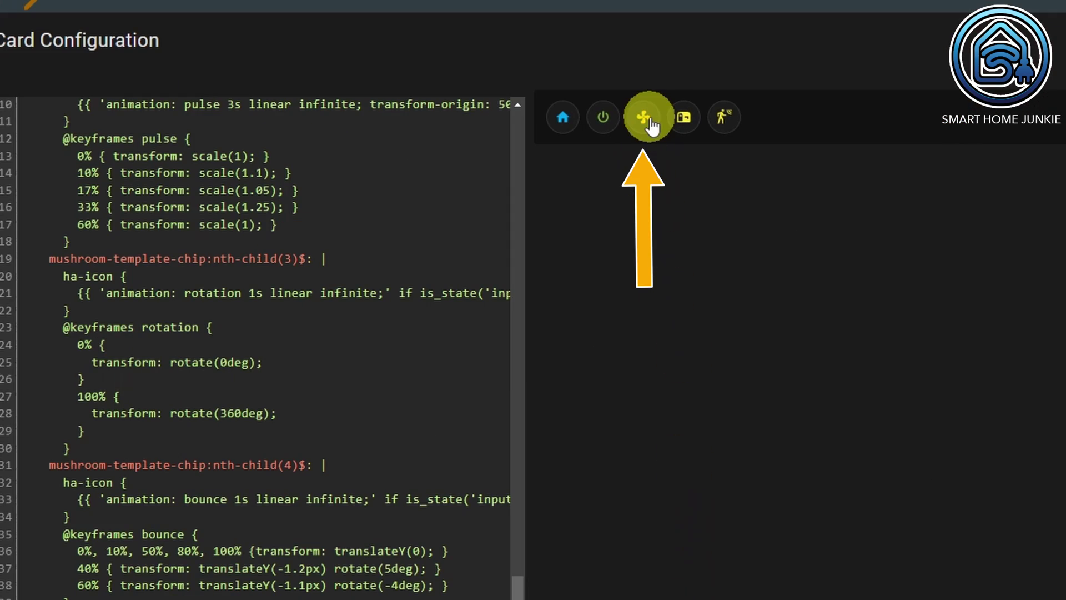
click(652, 126)
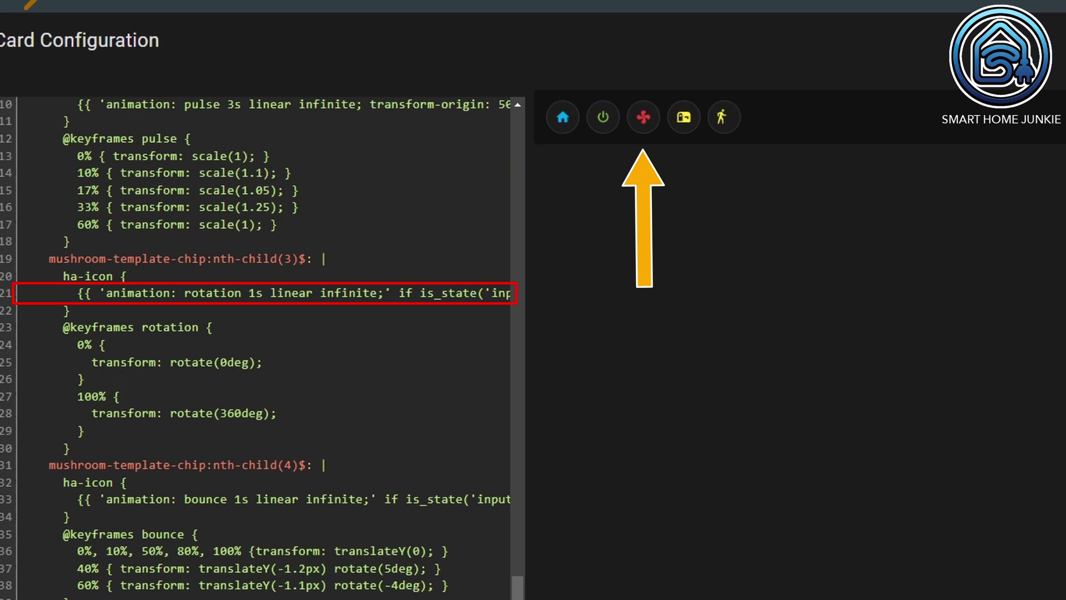
scroll(256, 345, right, 5)
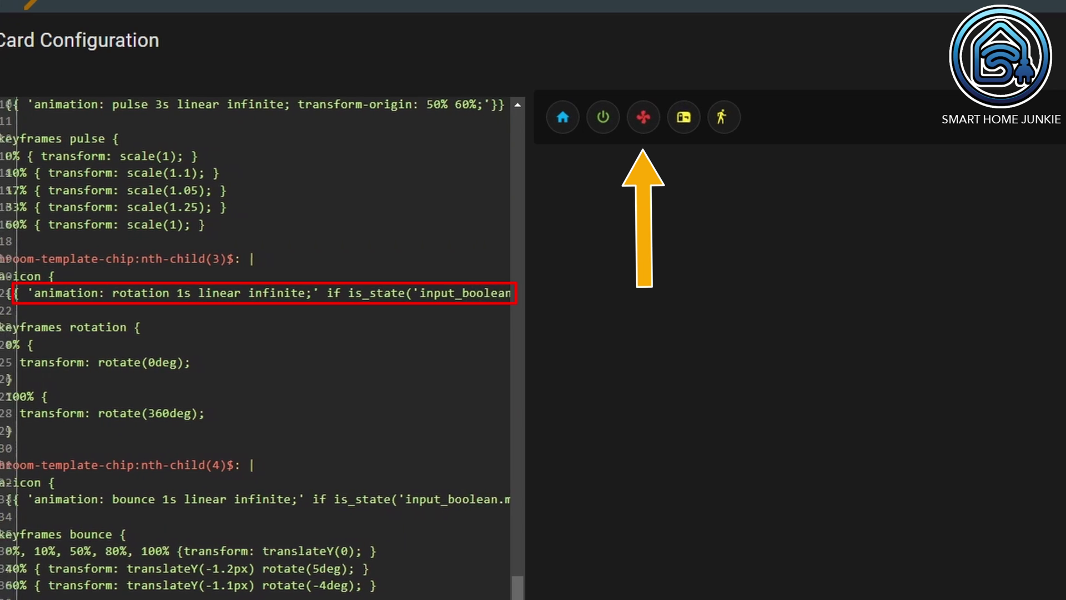
scroll(256, 344, right, 6)
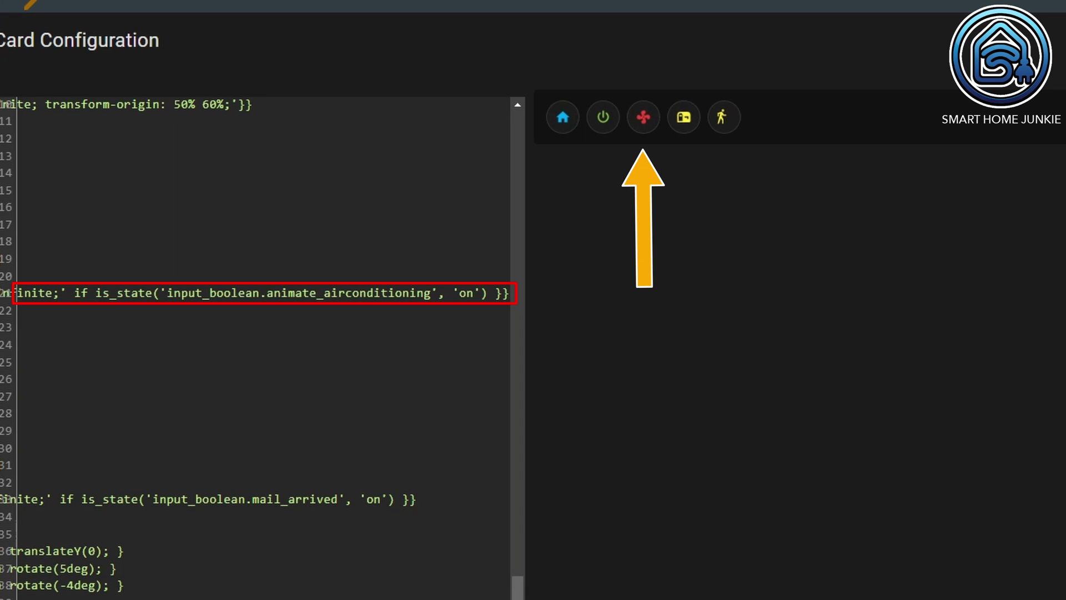
scroll(256, 345, left, 6)
scroll(256, 344, left, 4)
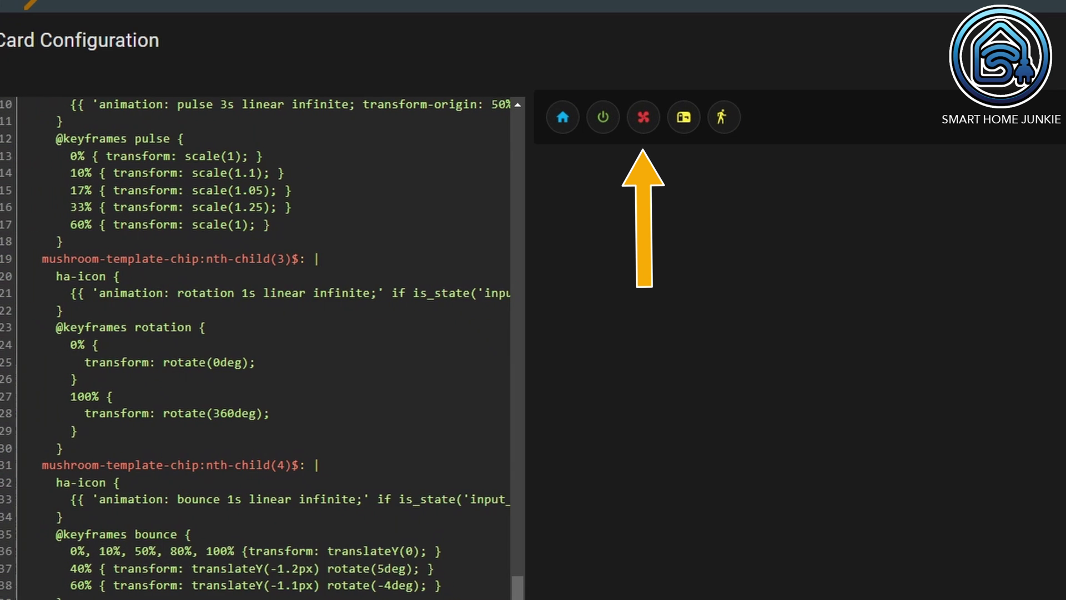
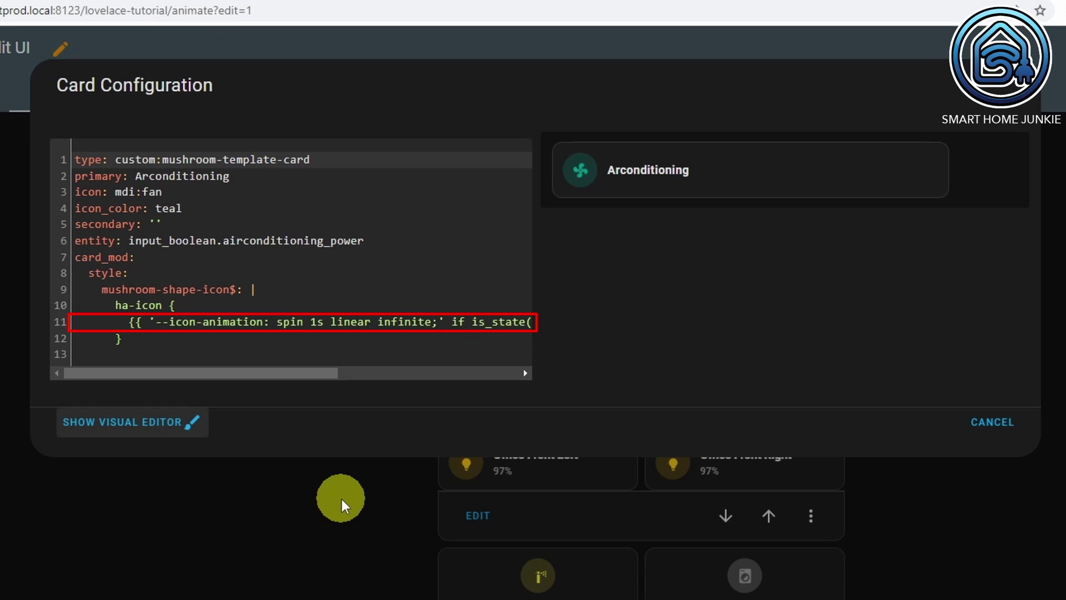
Step: Examine the rest of the spin animation line in the Arconditioning card's code
drag(309, 381, 503, 377)
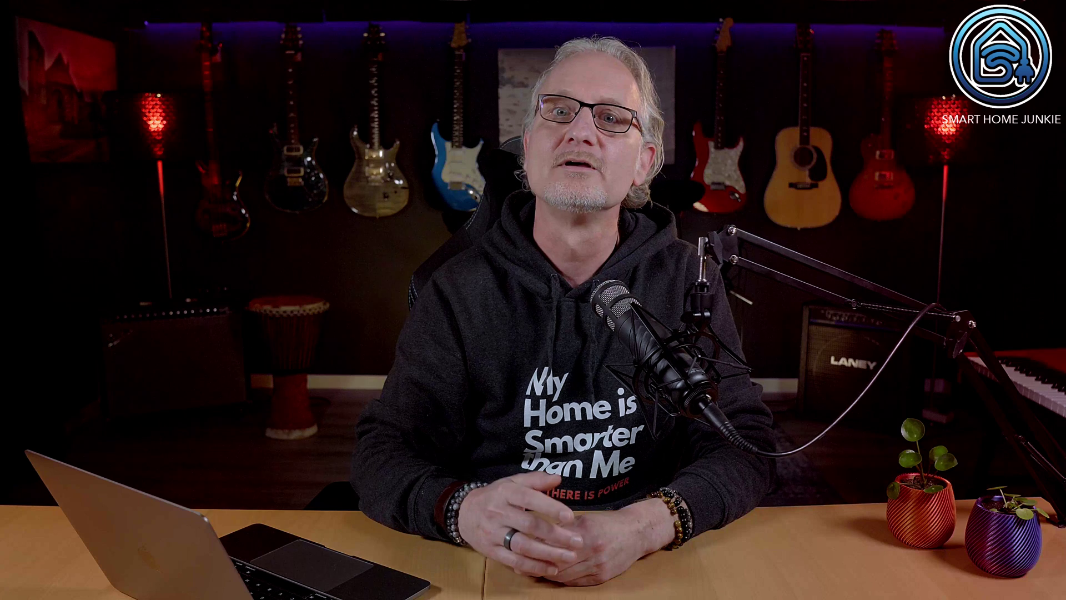
Step: Try out the icon animations of the Cosy, Cold and Green scene cards by activating each scene
click(464, 251)
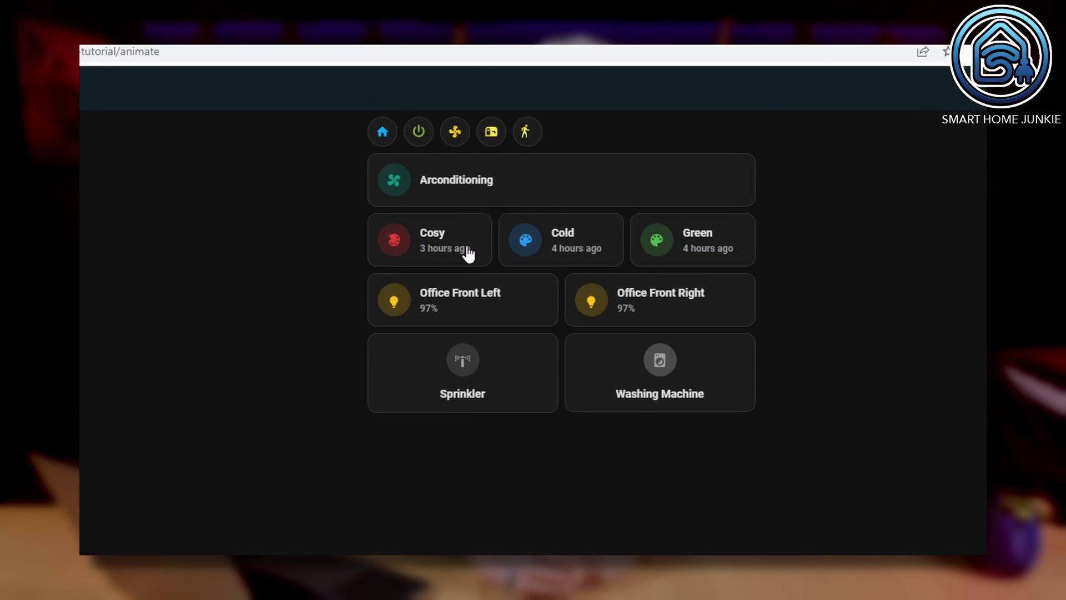
click(468, 251)
click(600, 246)
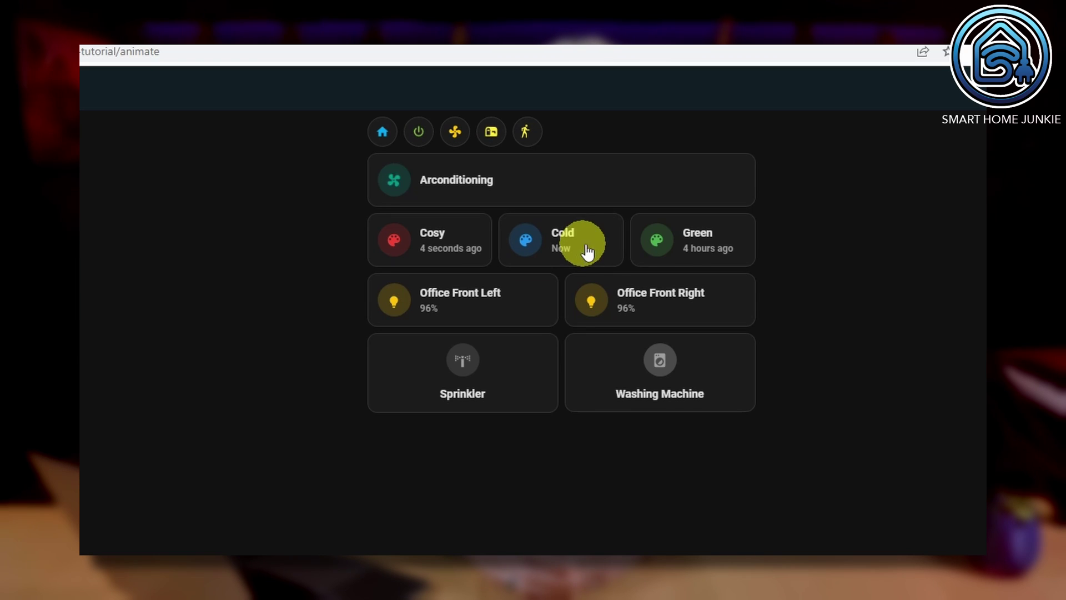
click(702, 244)
click(702, 245)
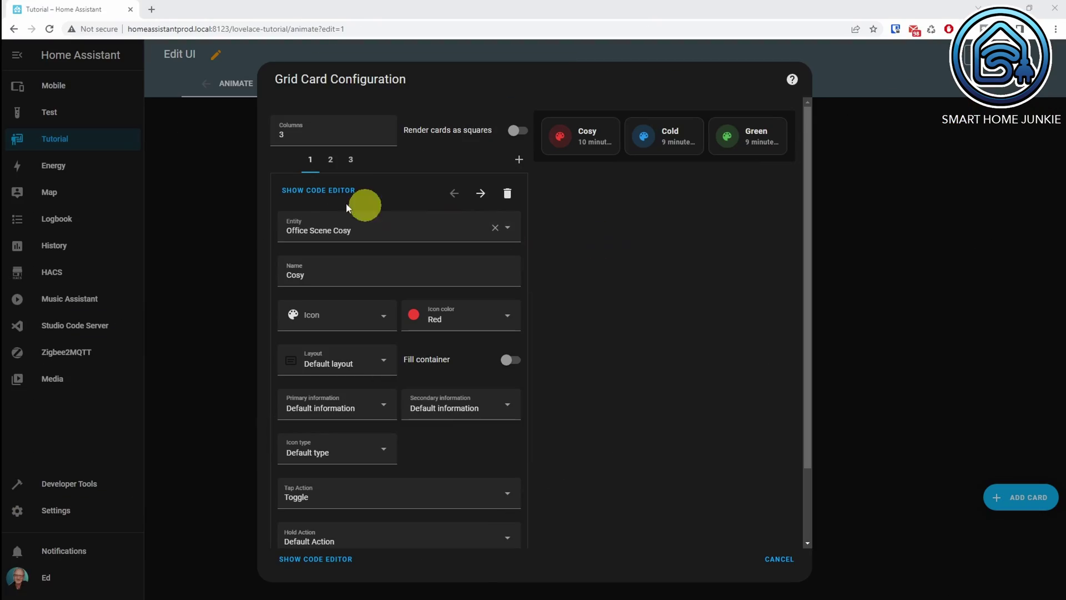
Step: Show the code of the Cosy card within the three-column grid card's configuration
click(313, 194)
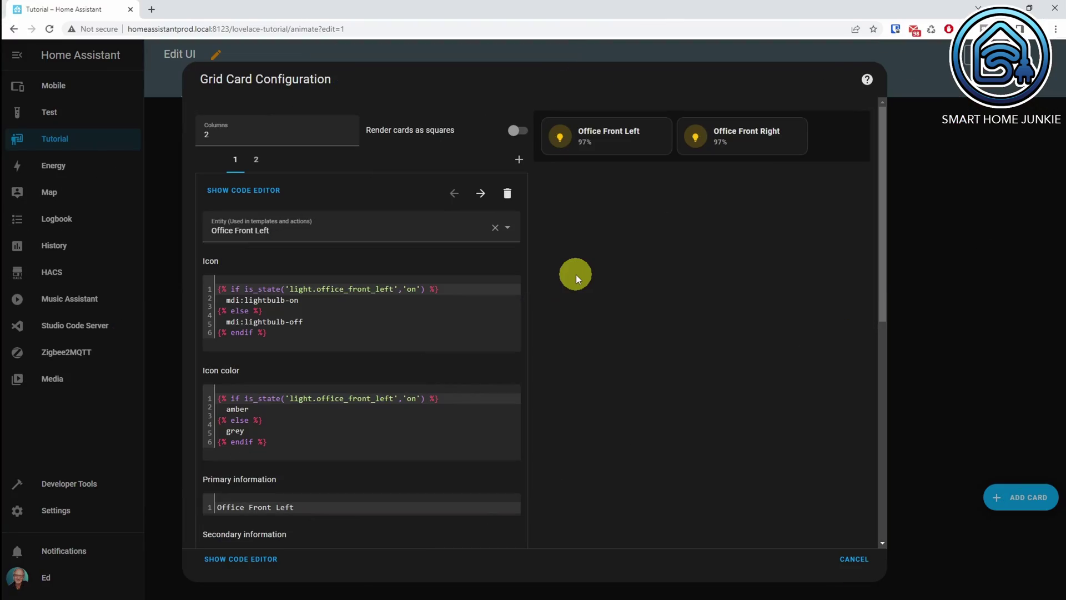
Step: Show the code of the Office Front Left card and examine its full illumination animation line with the state condition
click(263, 190)
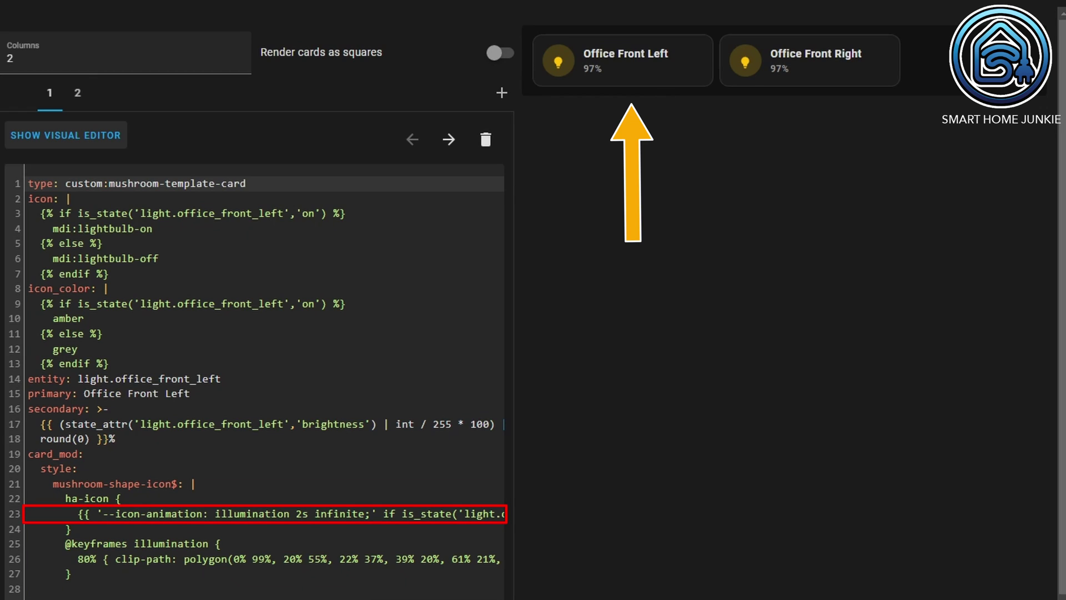
scroll(256, 372, right, 5)
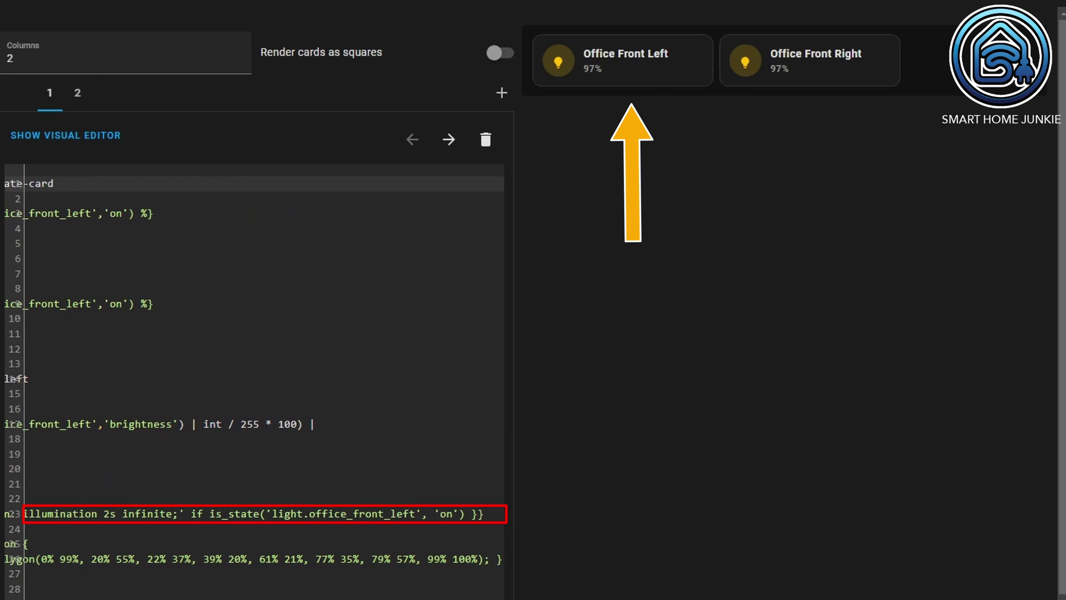
Step: Examine the illumination keyframes in the Office Front Left card's code, including the full clip-path polygon line
scroll(255, 372, left, 5)
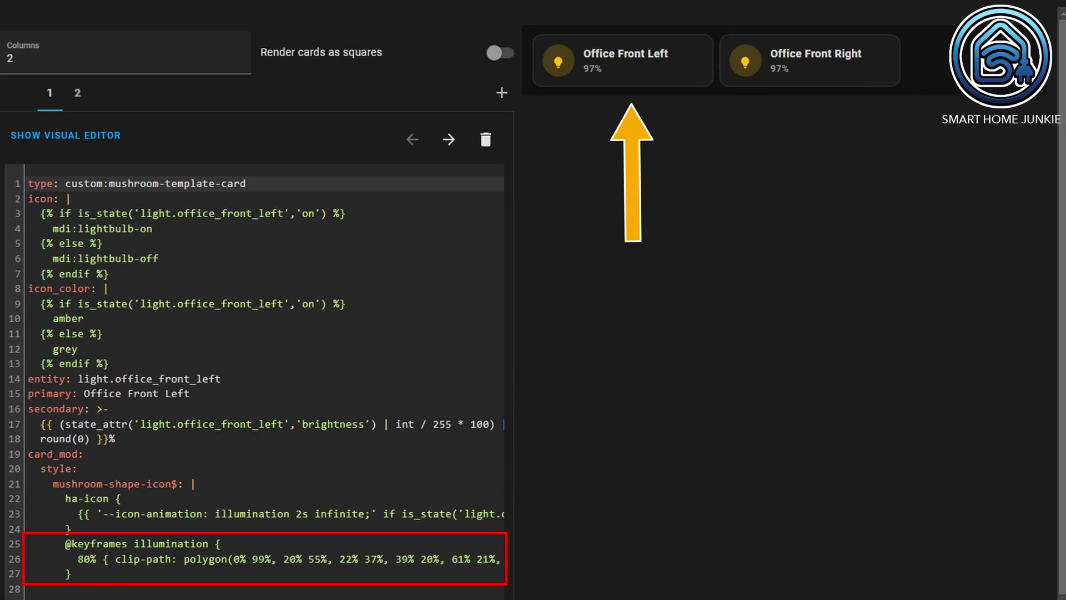
scroll(257, 379, right, 5)
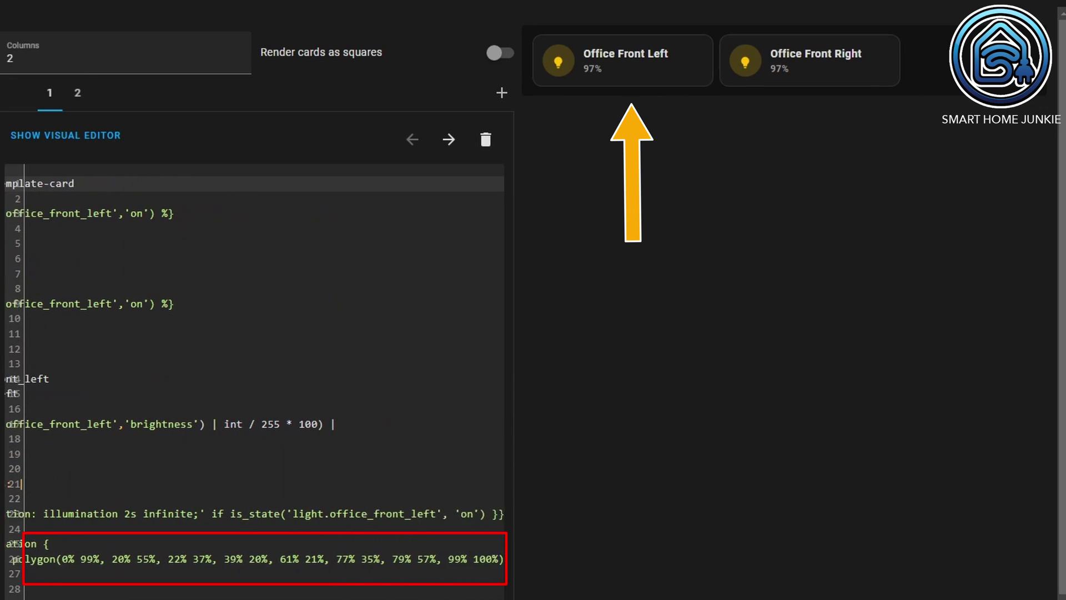
scroll(256, 378, right, 1)
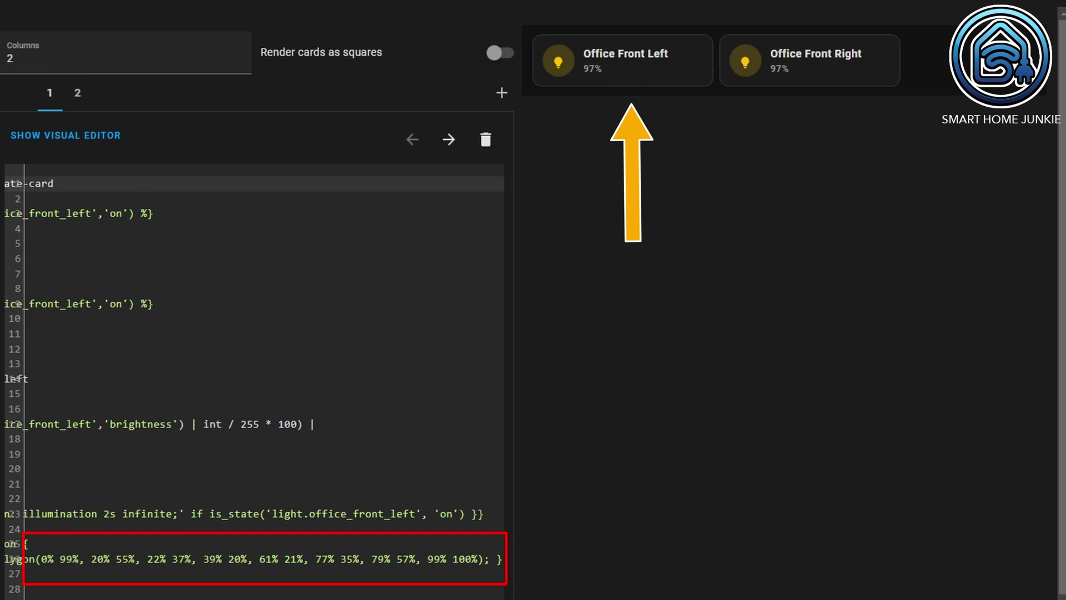
scroll(257, 378, left, 6)
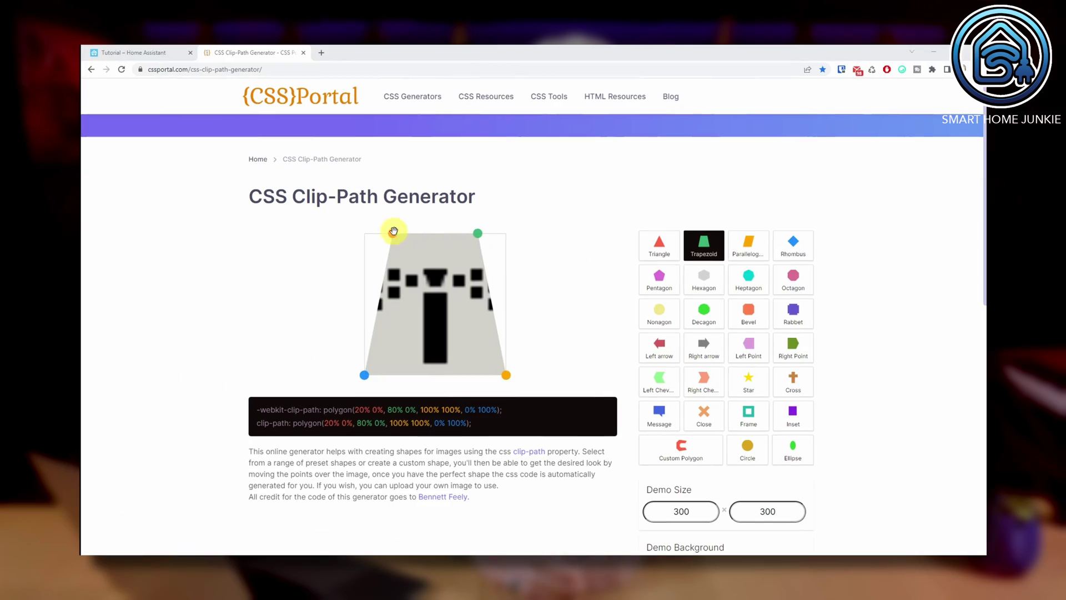
Step: In the CSS Clip-Path Generator, reshape the trapezoid into an upright rectangle covering about the left 60% of the image
drag(394, 232, 364, 233)
drag(477, 233, 451, 233)
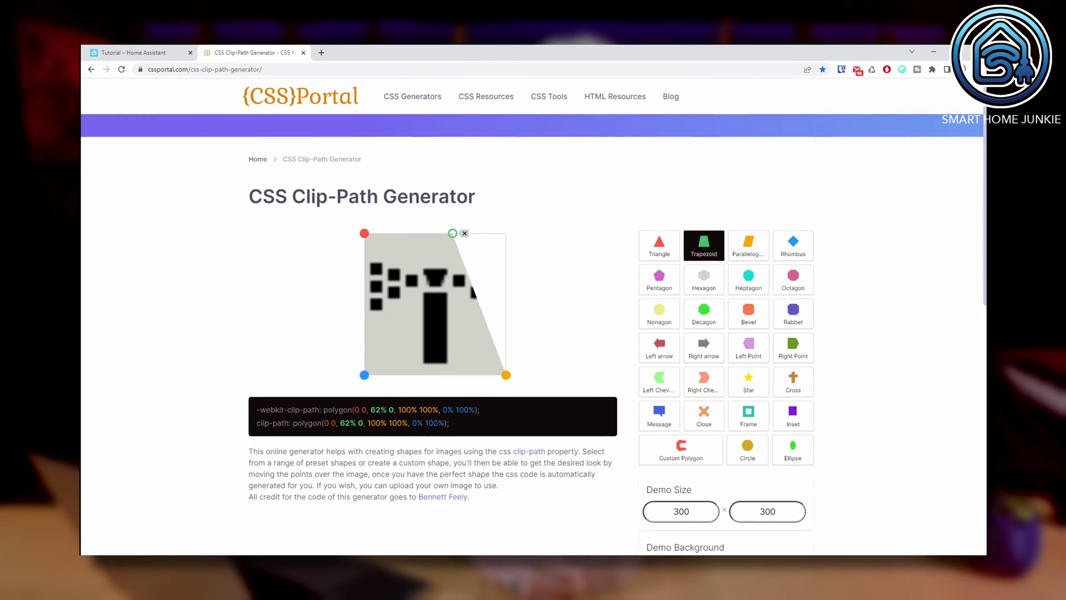
drag(506, 374, 451, 374)
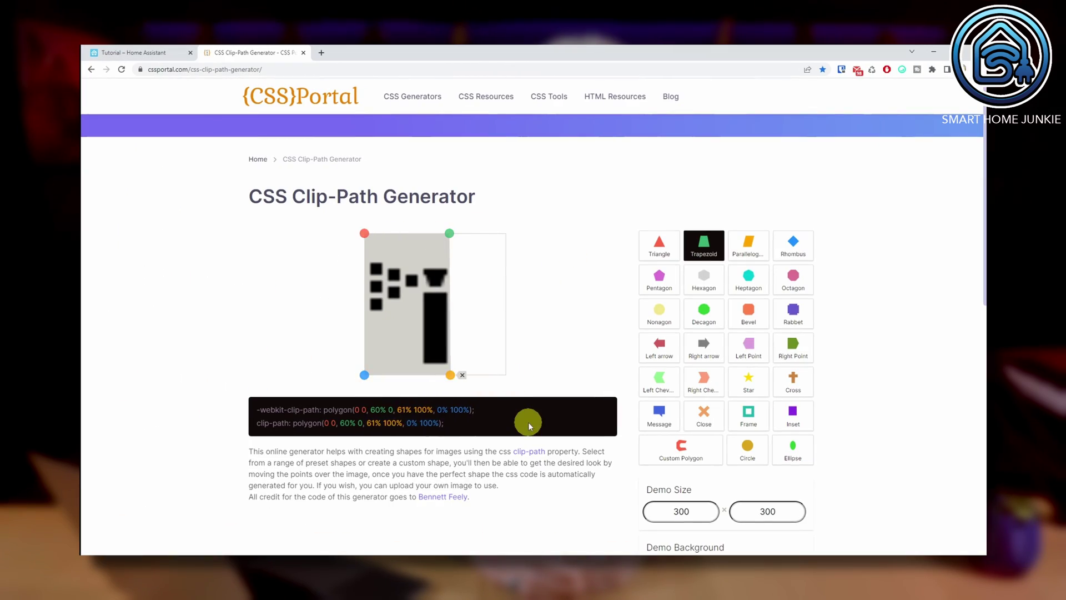
Step: Shift the clip-path rectangle's four corner points so that it covers about the right 60% of the image
drag(449, 234, 506, 234)
drag(448, 376, 506, 375)
drag(364, 375, 421, 375)
drag(365, 234, 421, 233)
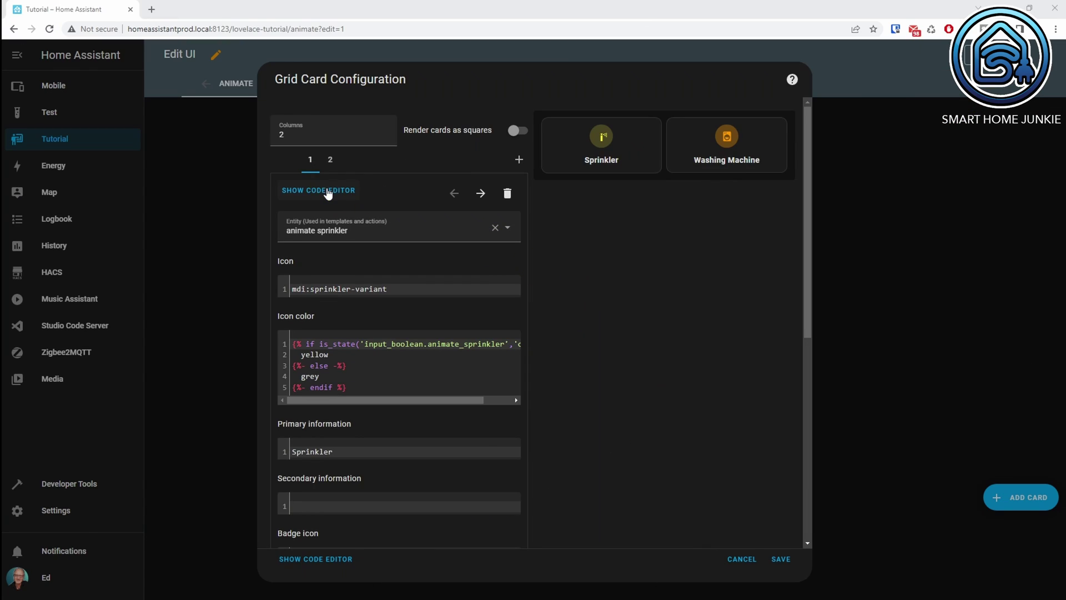
Step: Show the Sprinkler card's code and examine its spray animation line and the clip-path polygons in the spray keyframes
click(325, 188)
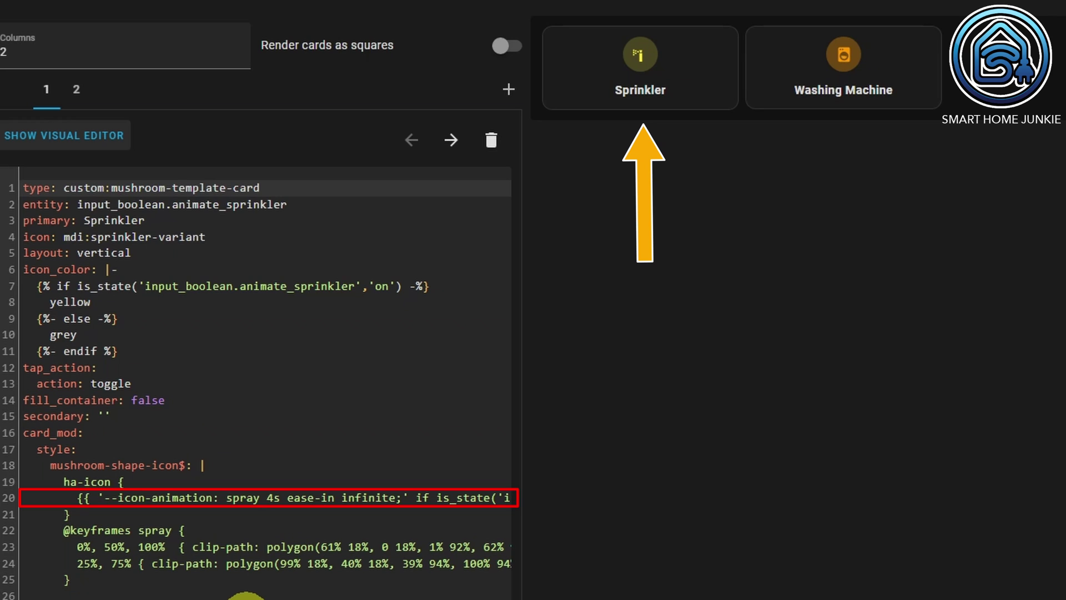
scroll(261, 383, right, 5)
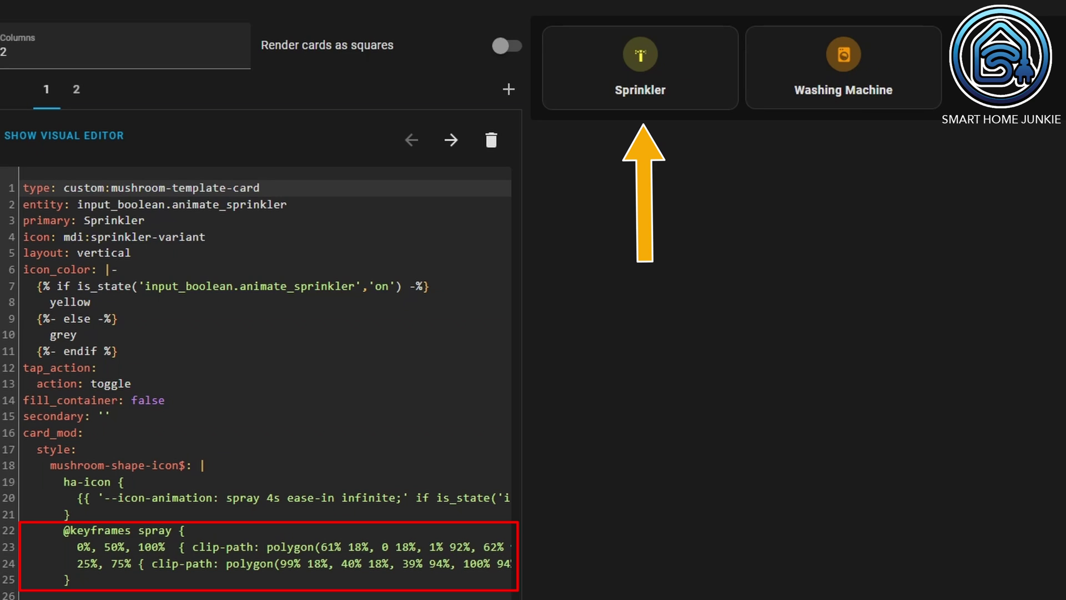
scroll(250, 378, right, 5)
scroll(250, 377, left, 5)
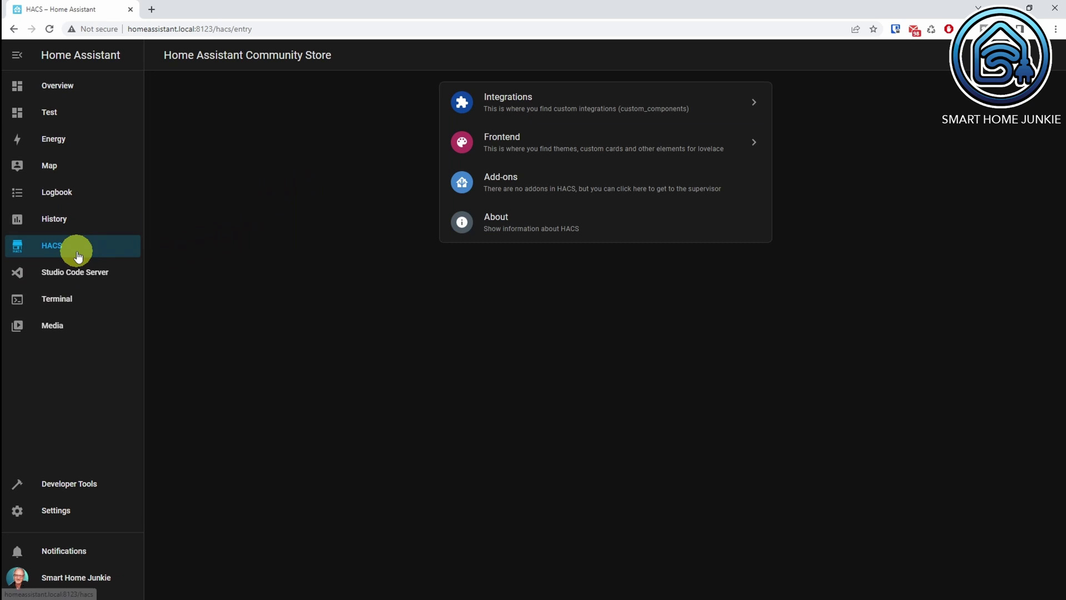
Step: Search the downloadable HACS frontend repositories for "stack"
click(500, 149)
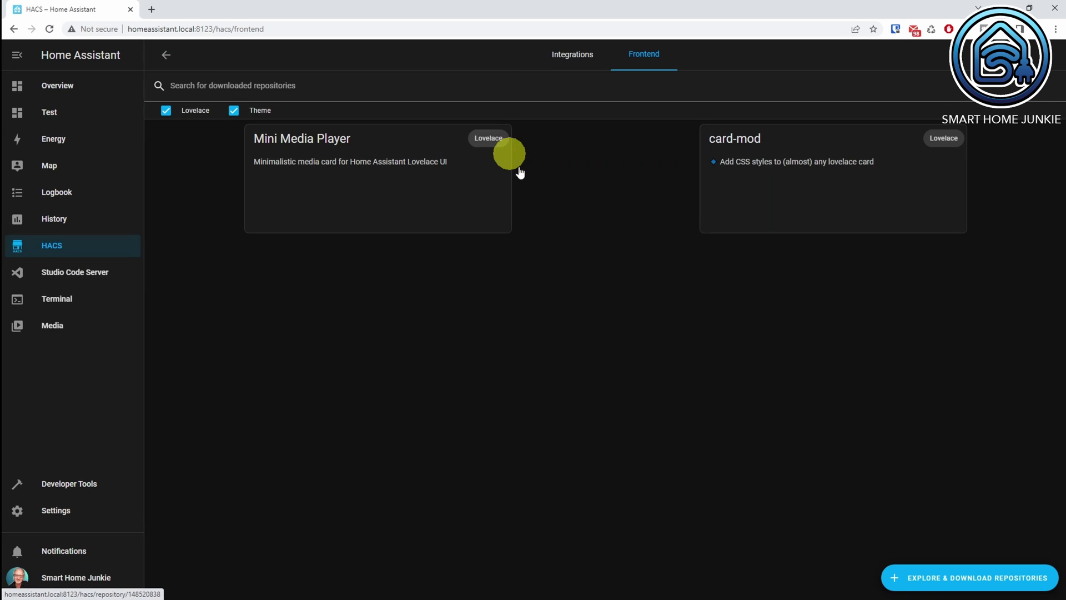
click(930, 585)
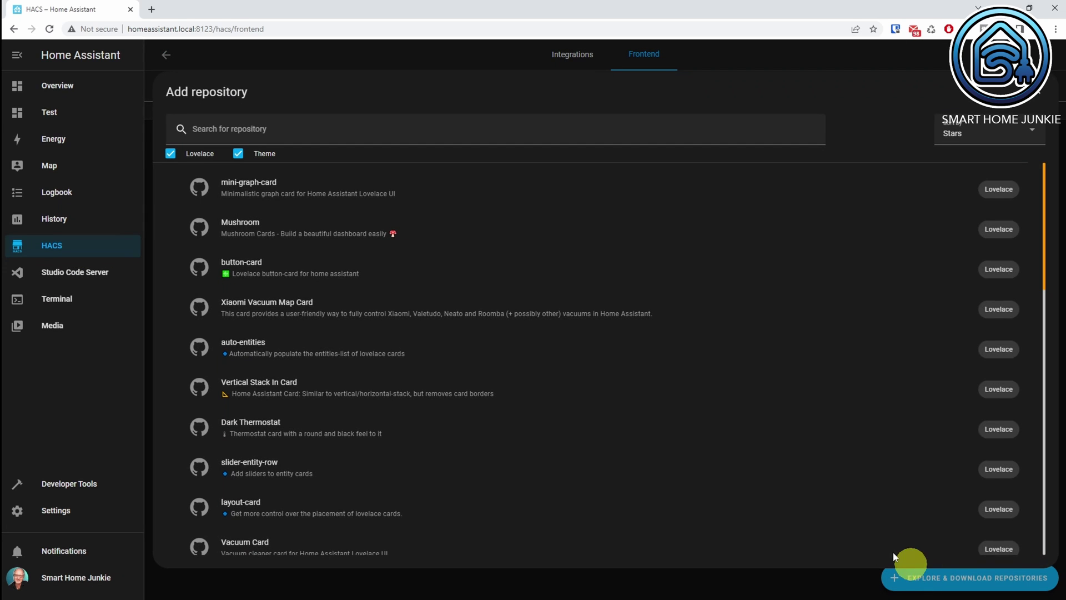
click(320, 131)
text(s)
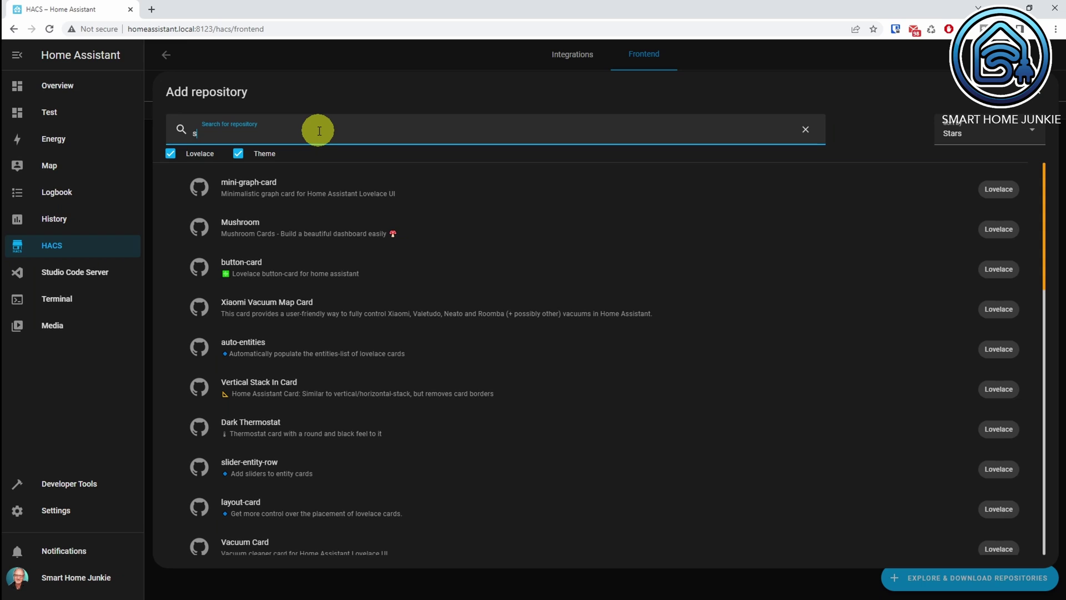
text(tack)
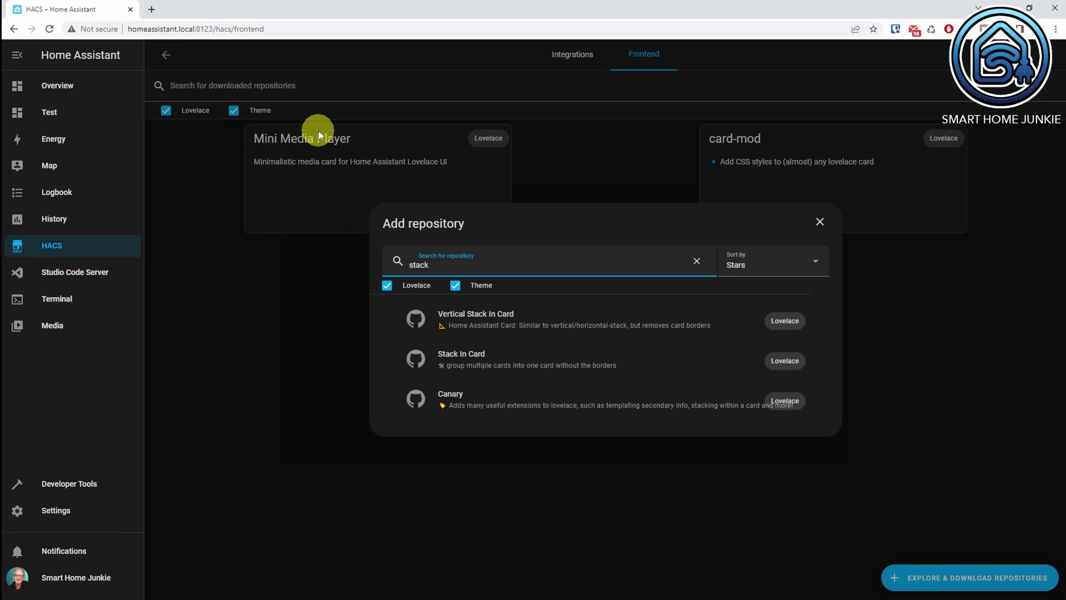
Step: Download version 0.2.0 of the Stack In Card repository and reload the browser to use the updated resources
click(452, 356)
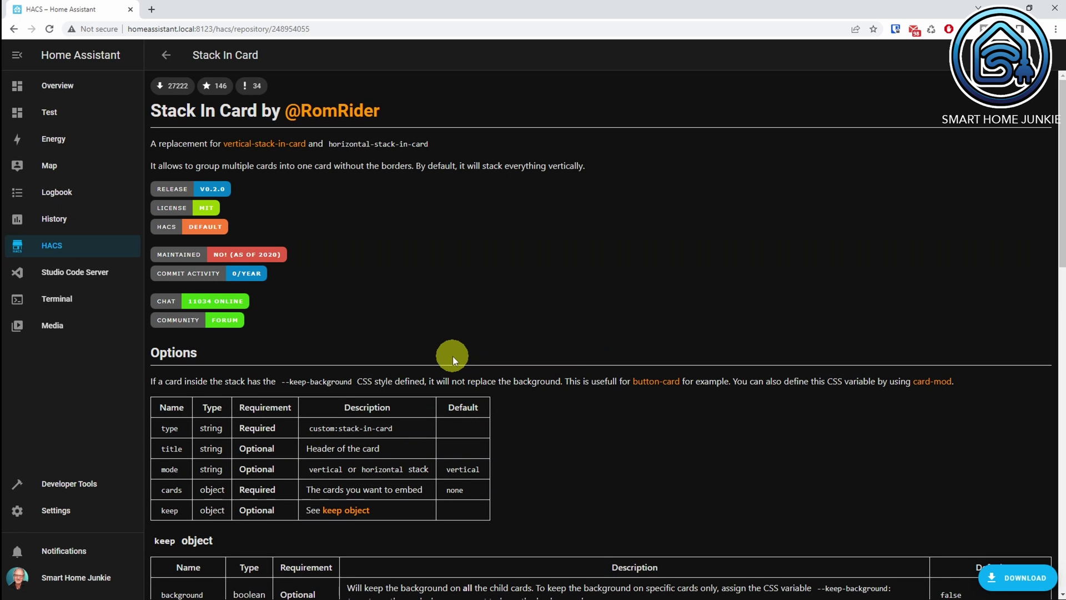
click(1017, 578)
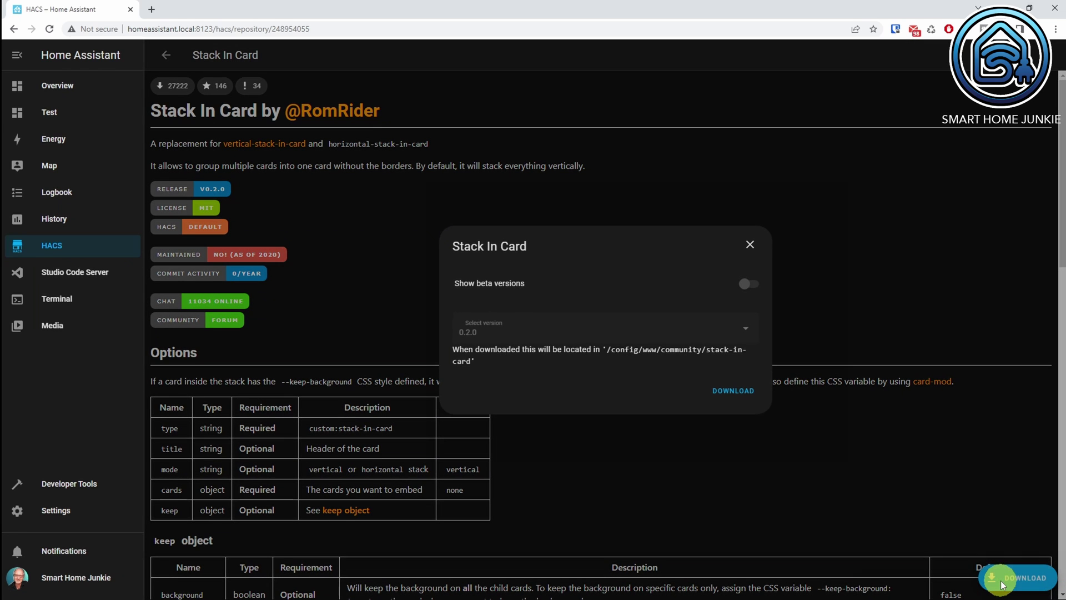
click(730, 390)
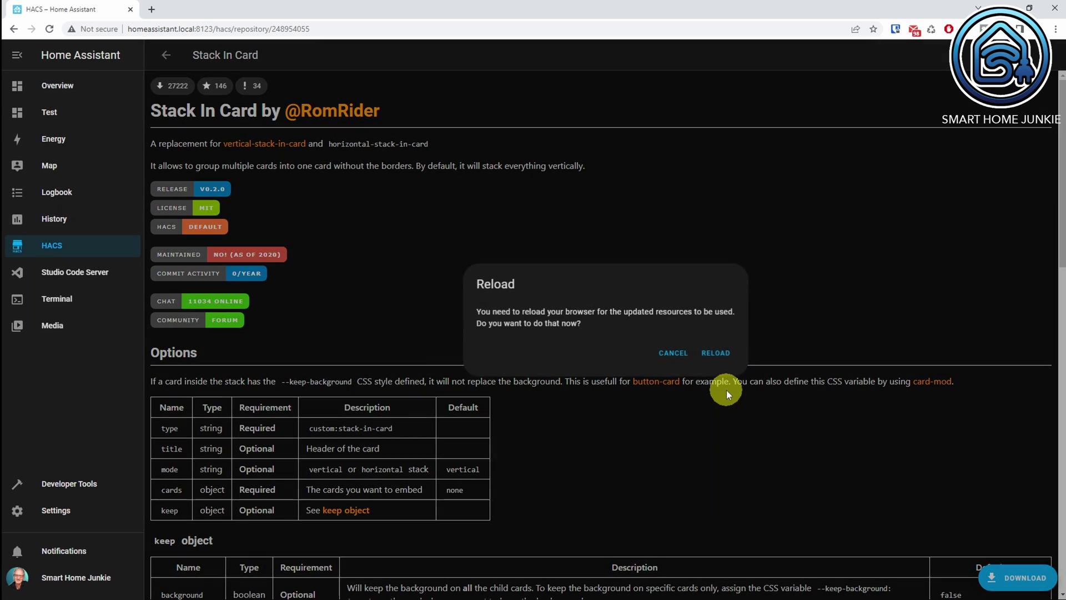
click(721, 352)
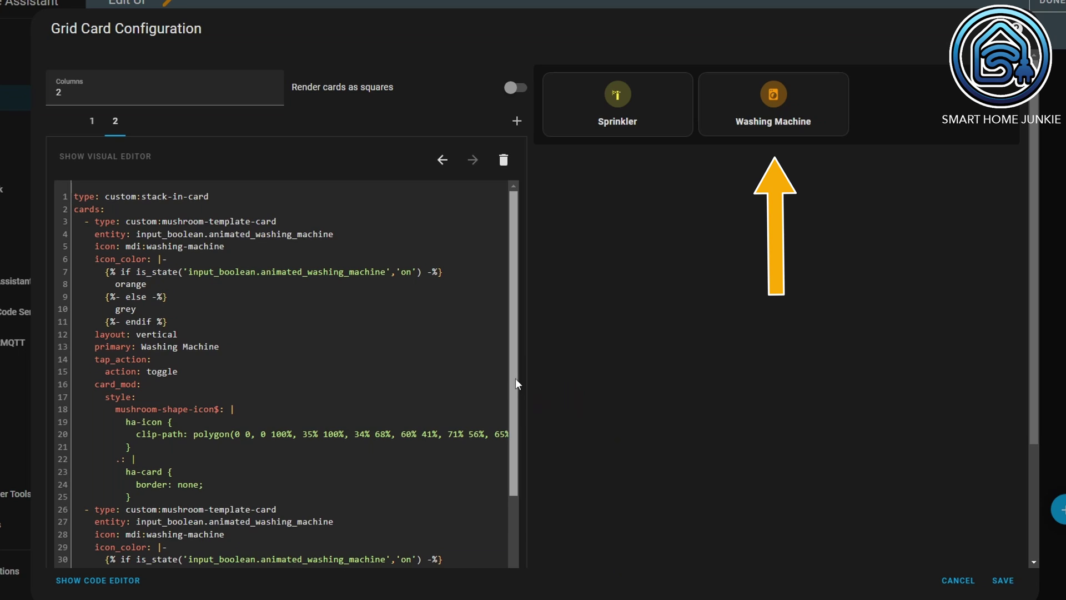
Step: Look through the Washing Machine card's stack-in-card code with its two Mushroom template cards
scroll(515, 379, down, 3)
scroll(505, 461, down, 3)
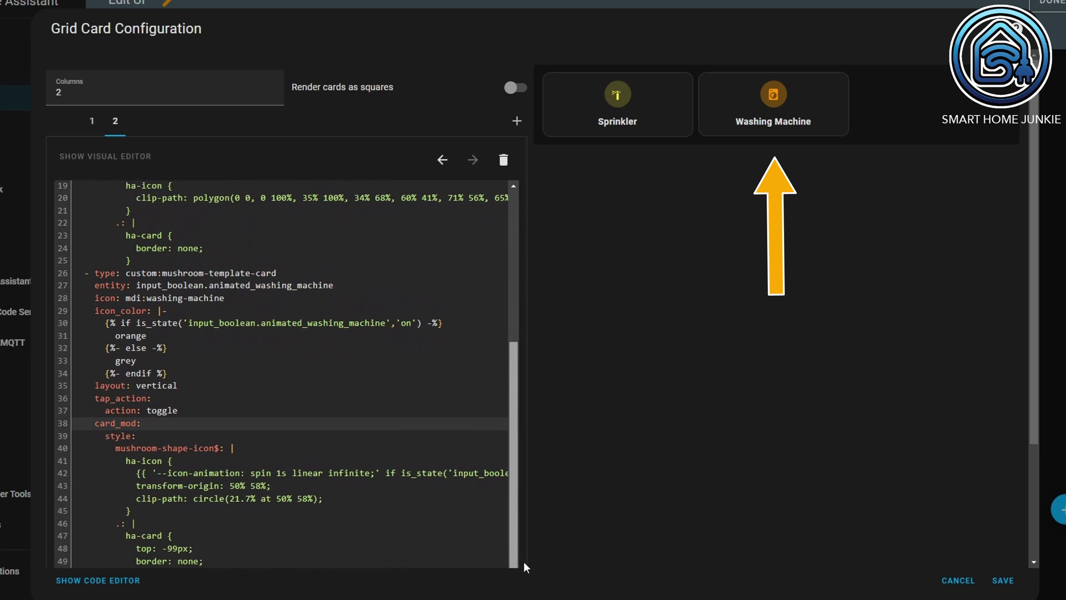
scroll(525, 547, up, 5)
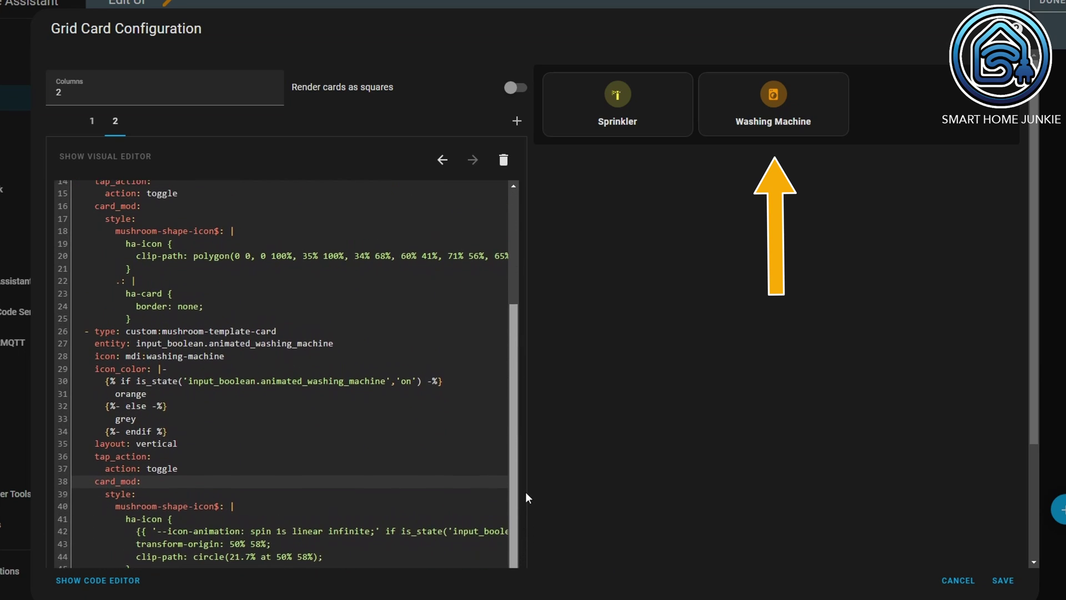
scroll(530, 400, up, 2)
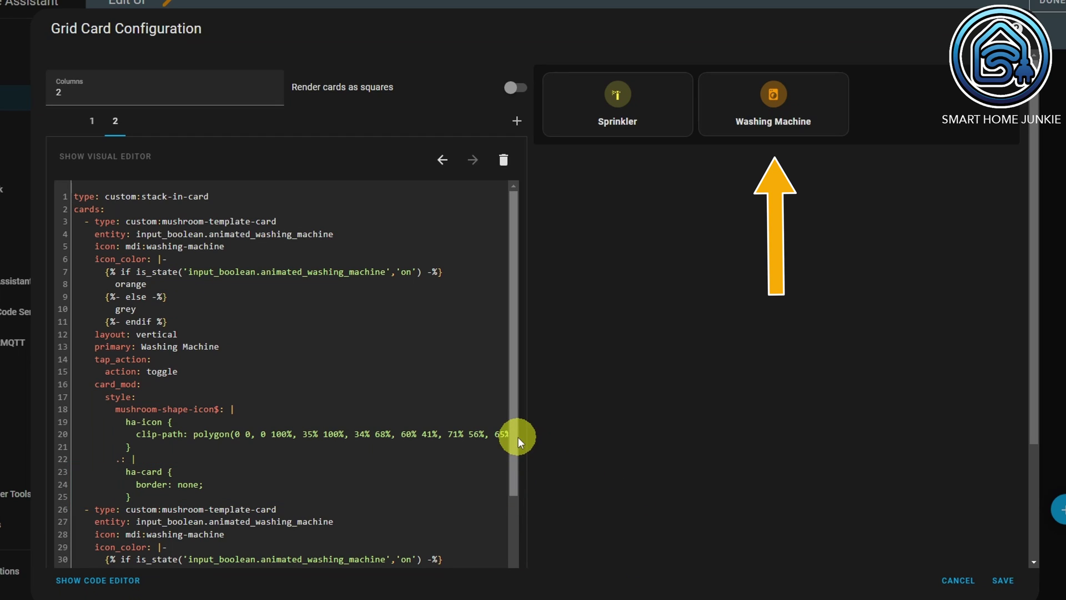
Step: Examine the second washing machine template card's spin animation, transform-origin and circle clip-path lines and the stack's card_mod height
drag(515, 435, 513, 597)
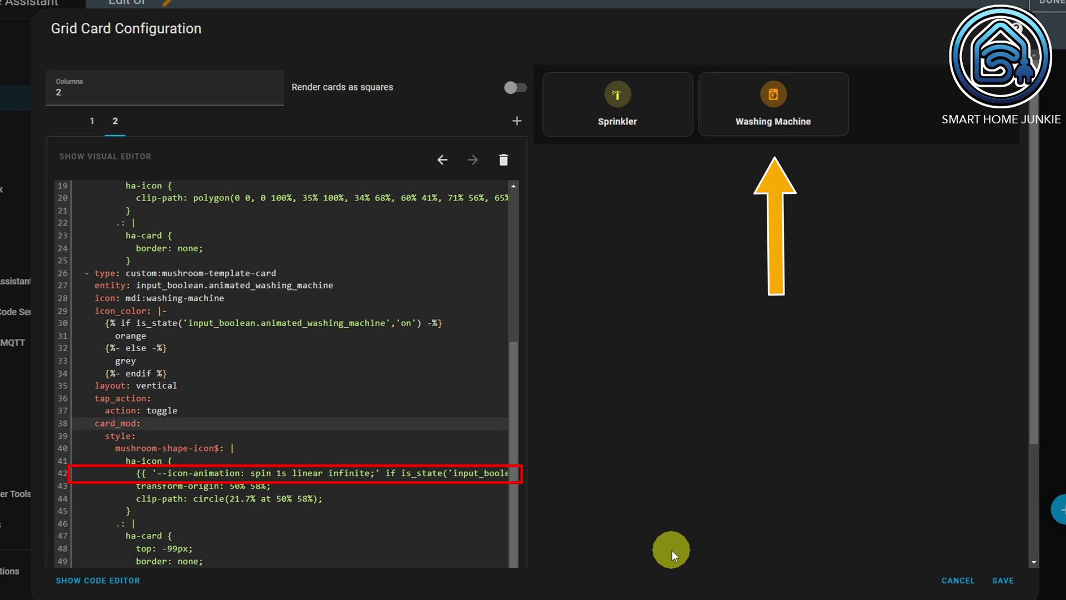
scroll(672, 550, down, 3)
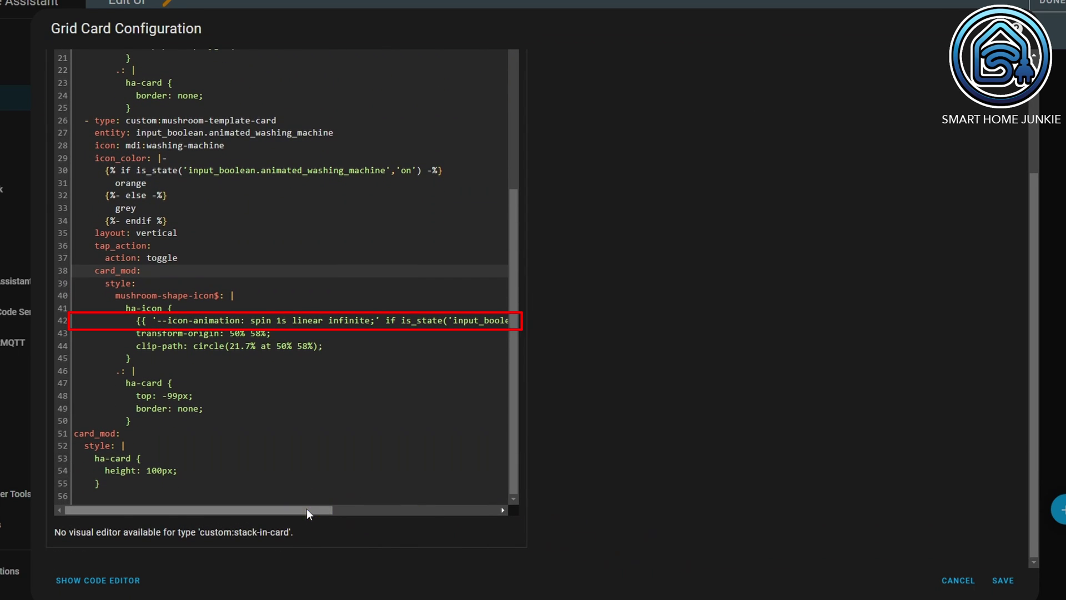
mouse_move(306, 508)
mouse_down()
mouse_move(461, 521)
mouse_move(292, 508)
mouse_up()
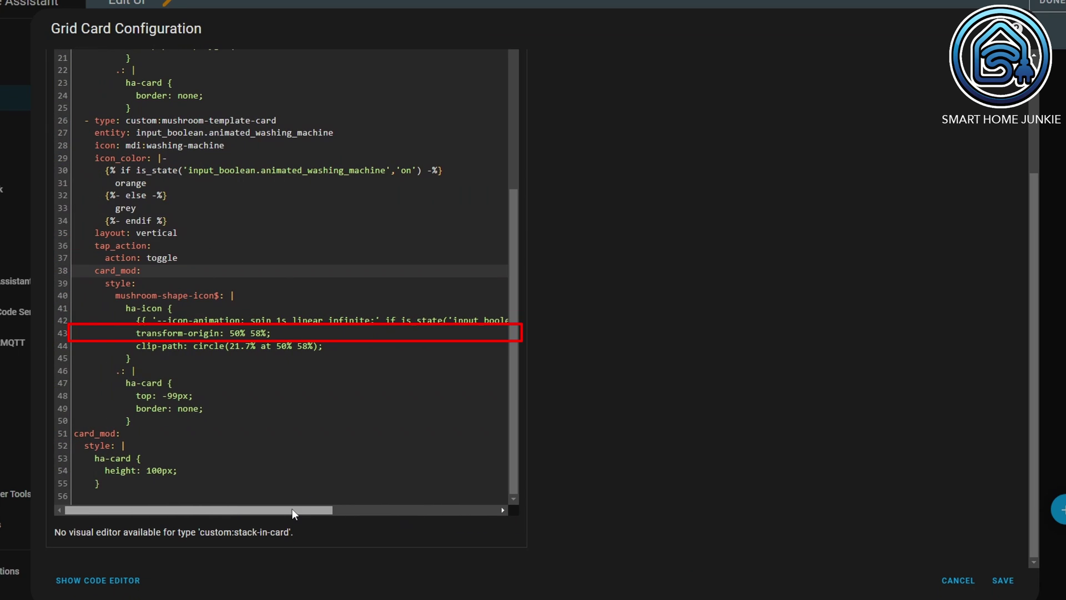
click(292, 508)
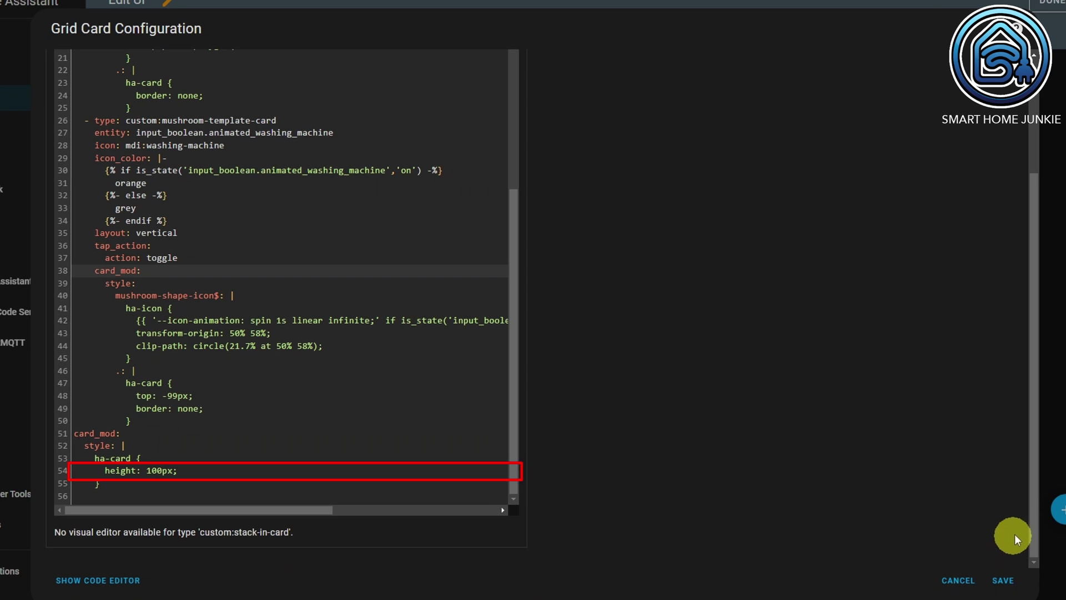
drag(1031, 530, 1036, 377)
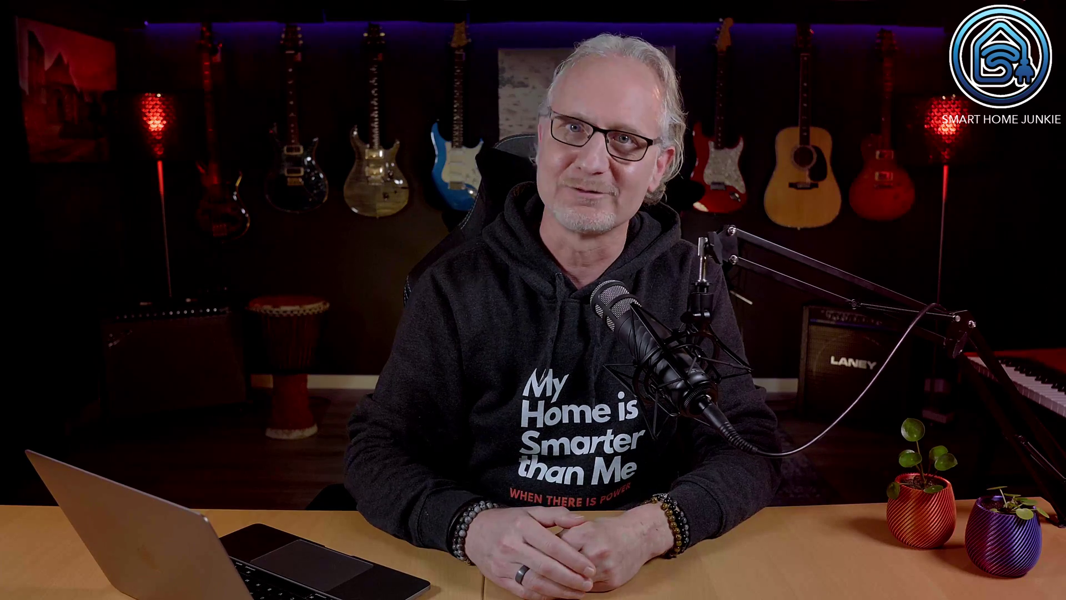